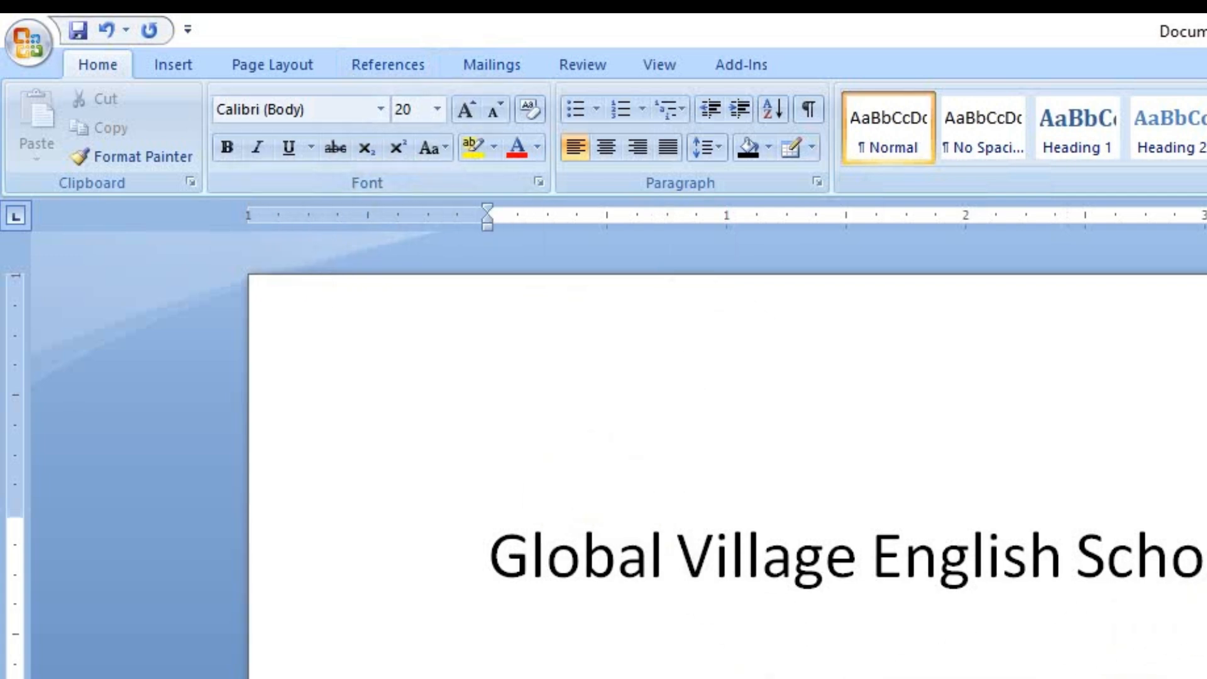
pyautogui.click(434, 577)
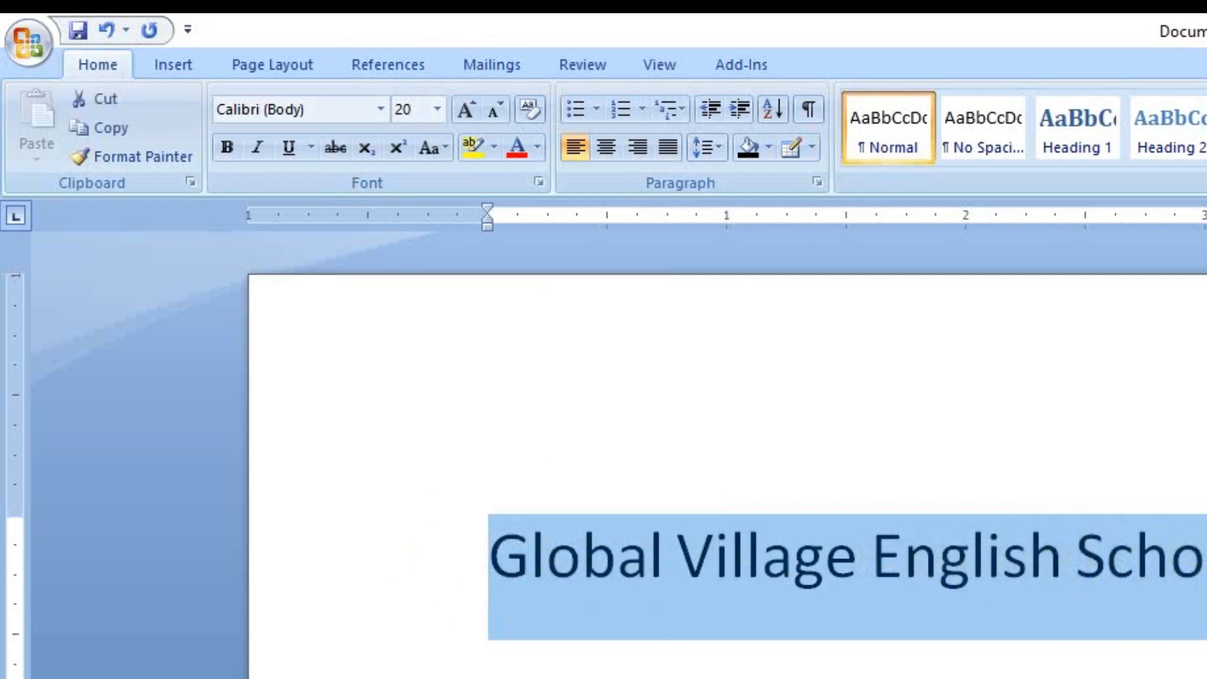
pyautogui.click(1204, 560)
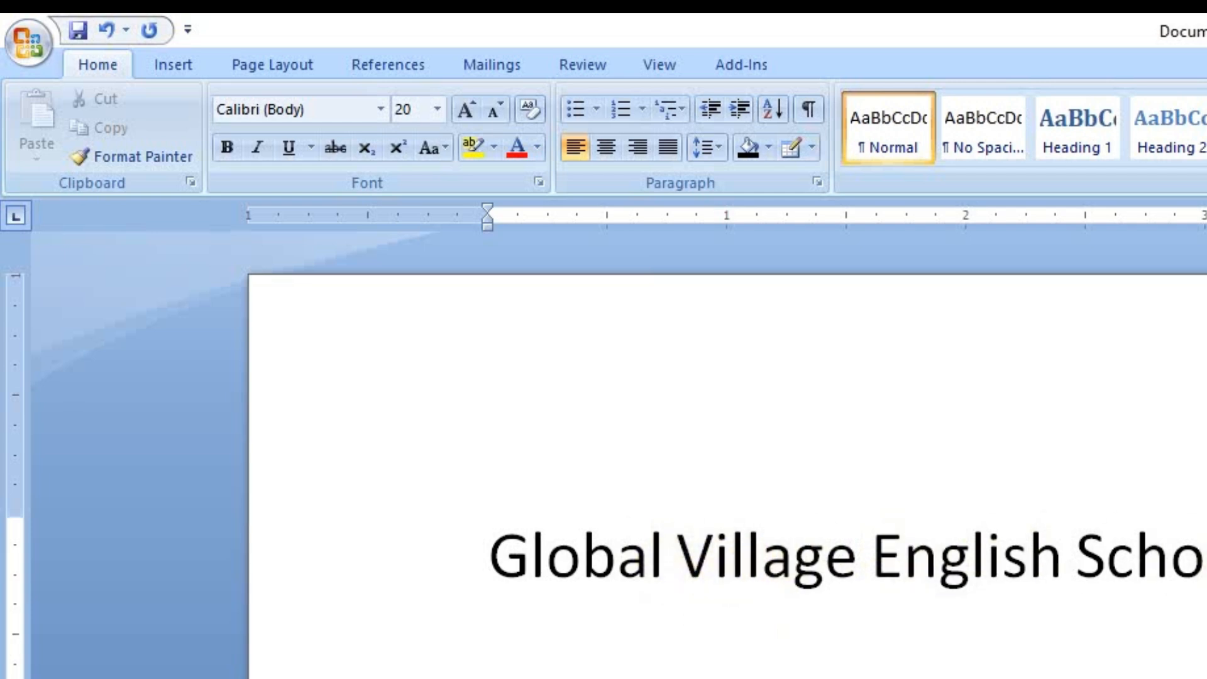
pyautogui.moveTo(1198, 560); pyautogui.dragTo(472, 553)
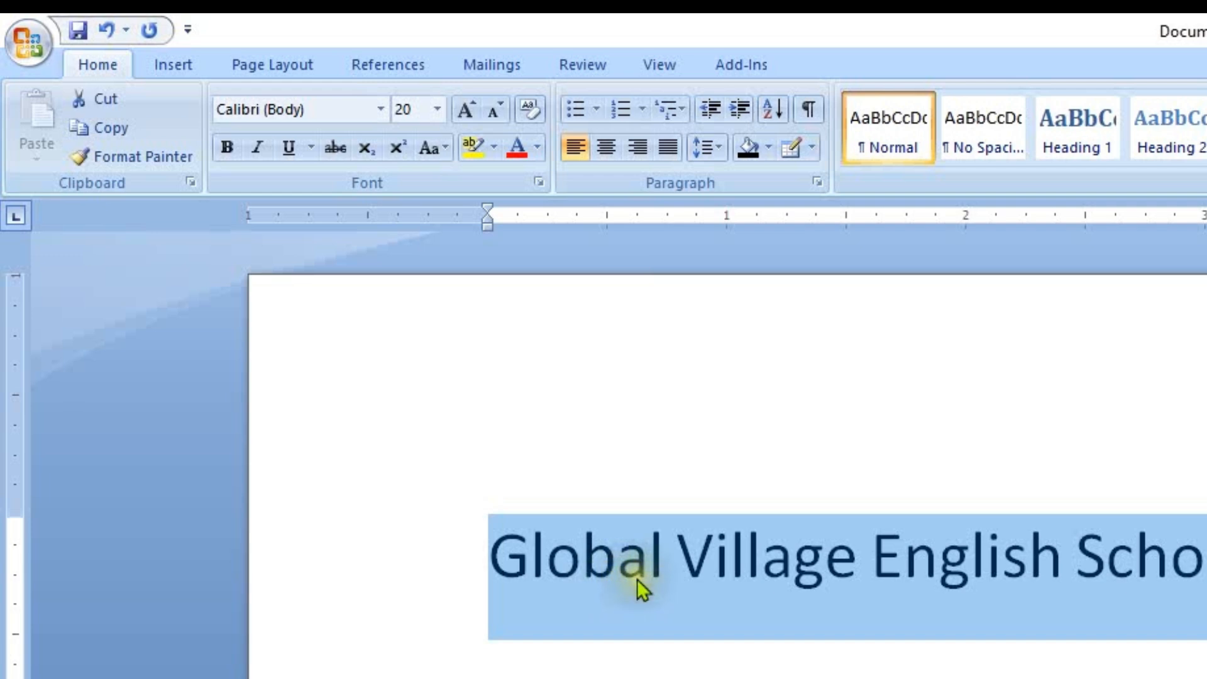
pyautogui.click(601, 605)
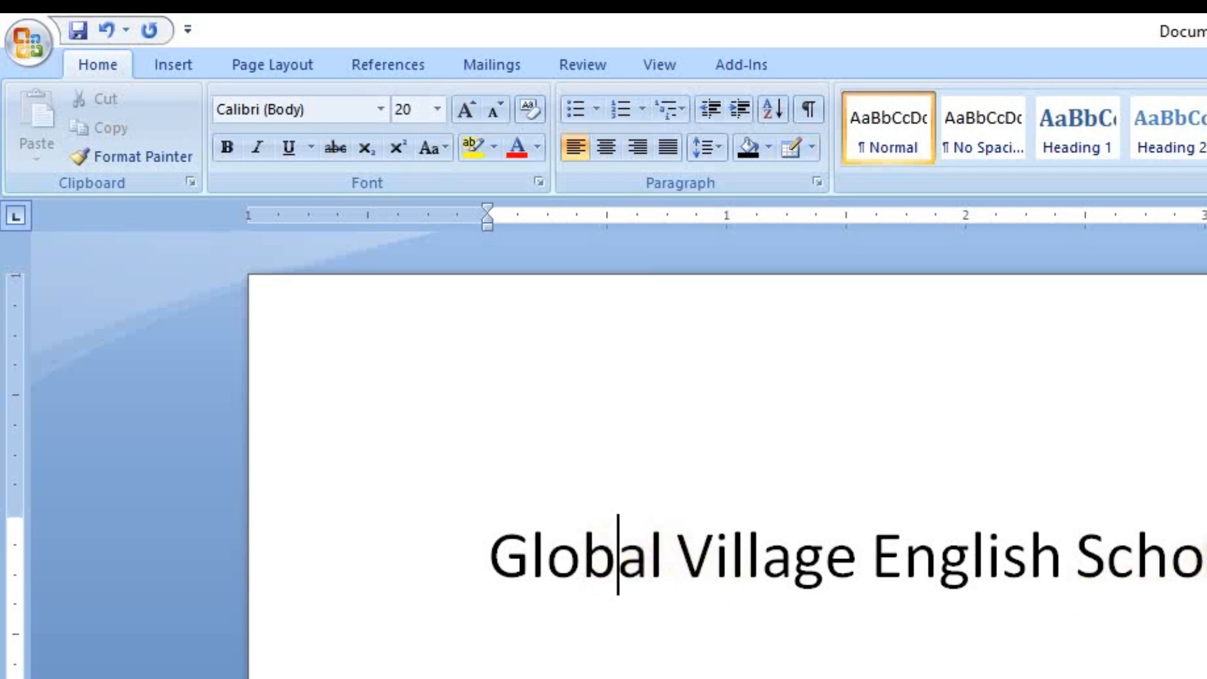
# Step: Change the font of the whole heading "Global Village English School" to Franklin Gothic Heavy
pyautogui.moveTo(1182, 551); pyautogui.dragTo(459, 539)
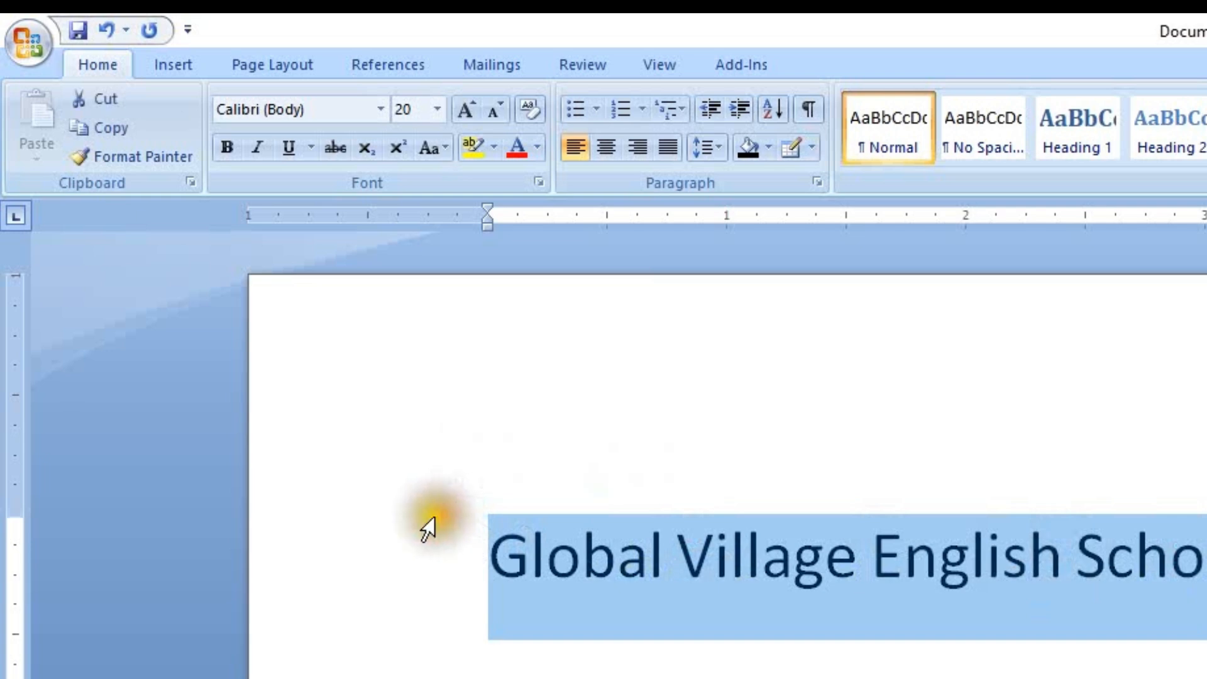
pyautogui.click(382, 107)
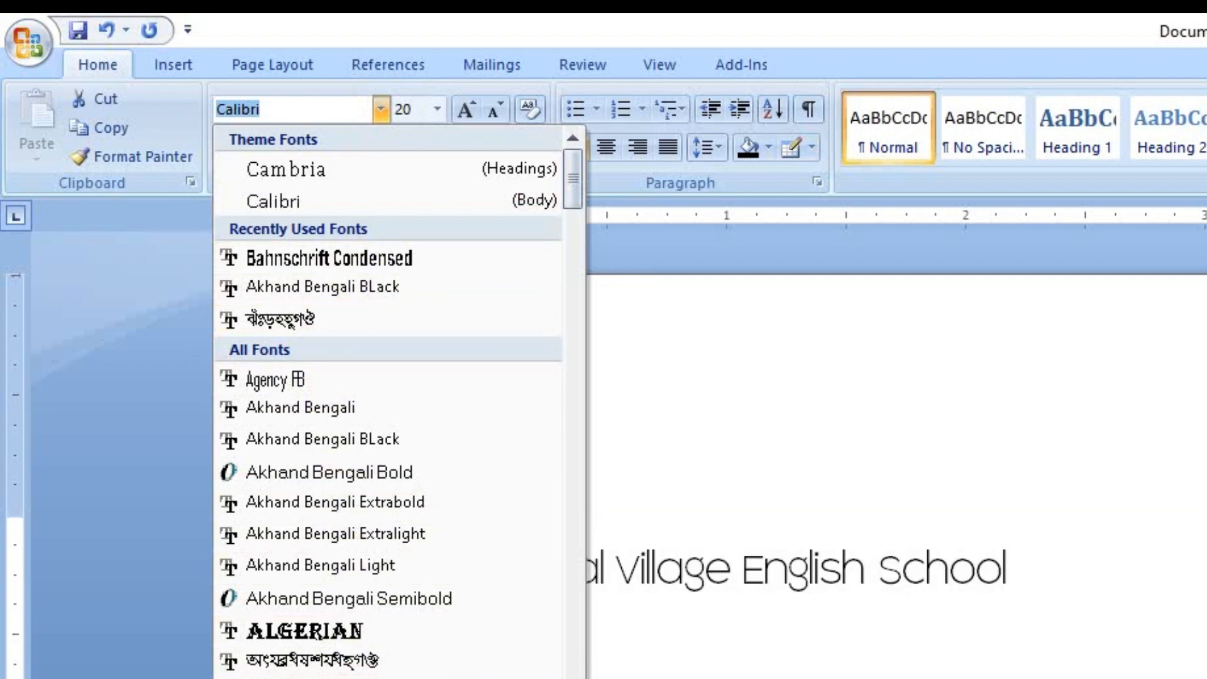
pyautogui.scroll(-5, 356, 579)
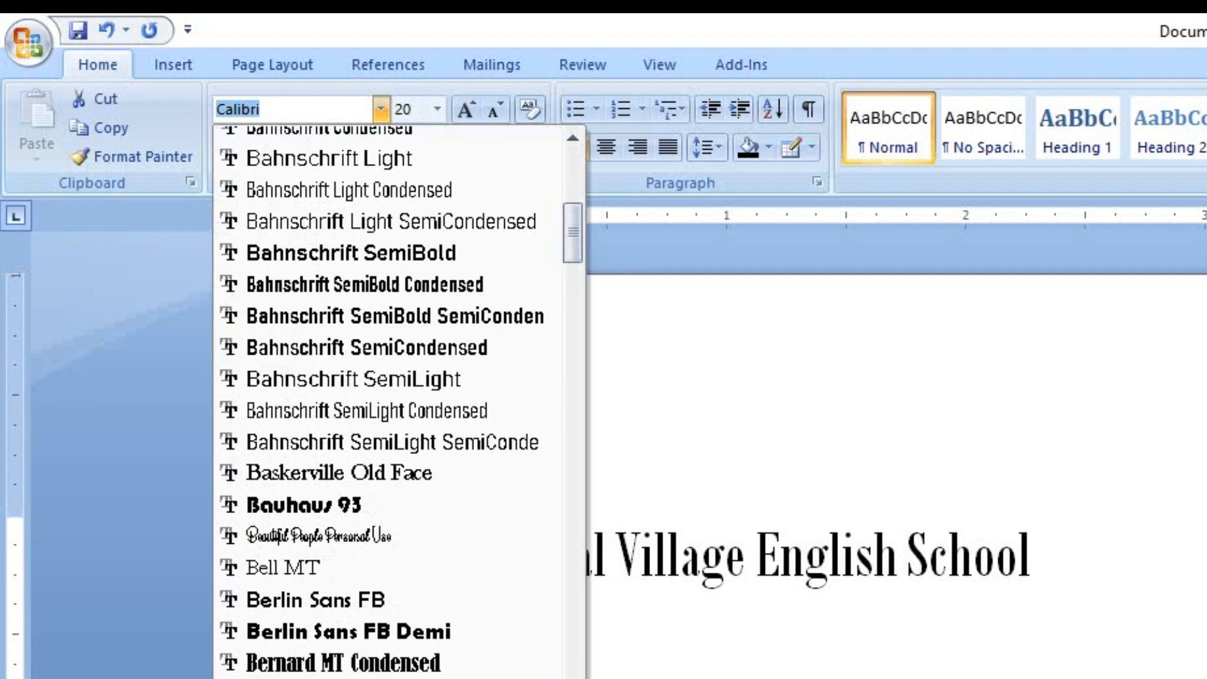
pyautogui.scroll(-5, 390, 402)
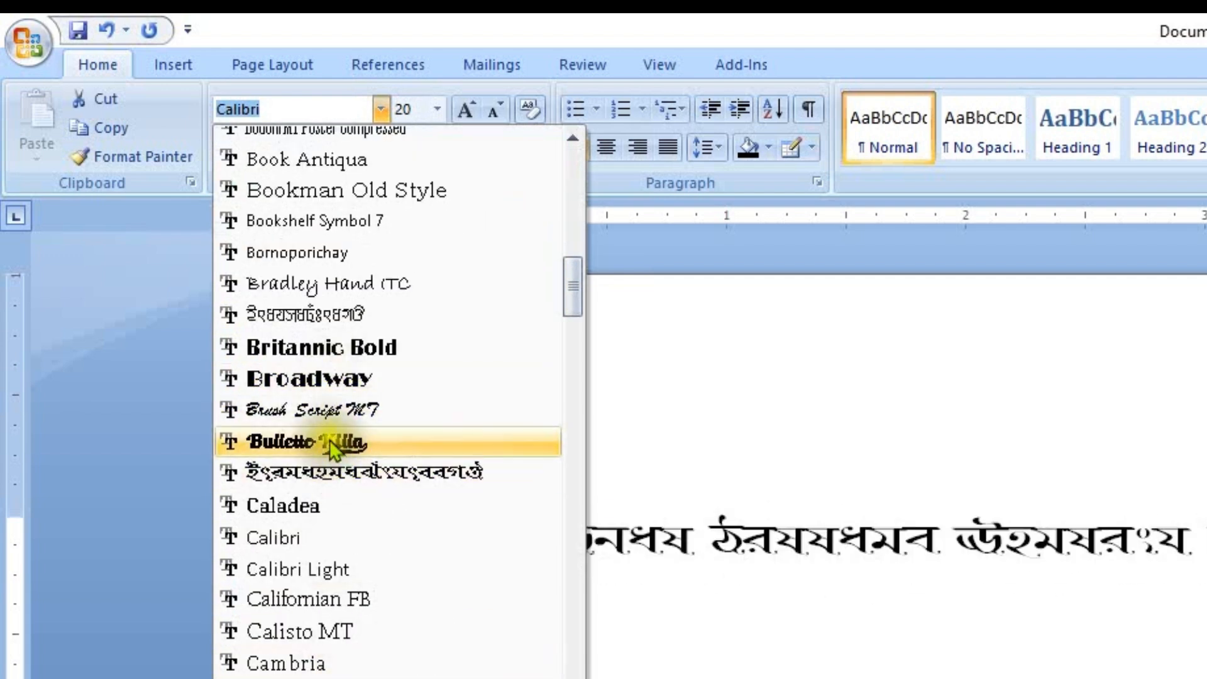
pyautogui.scroll(-4, 329, 445)
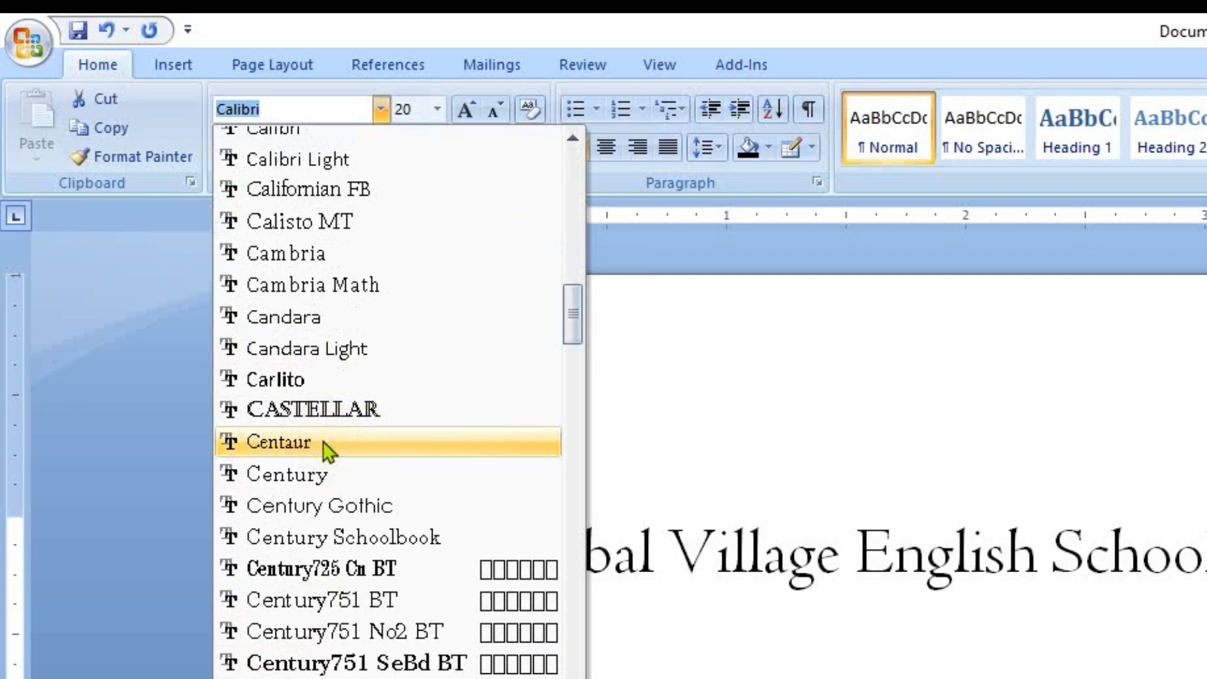
pyautogui.scroll(-8, 327, 660)
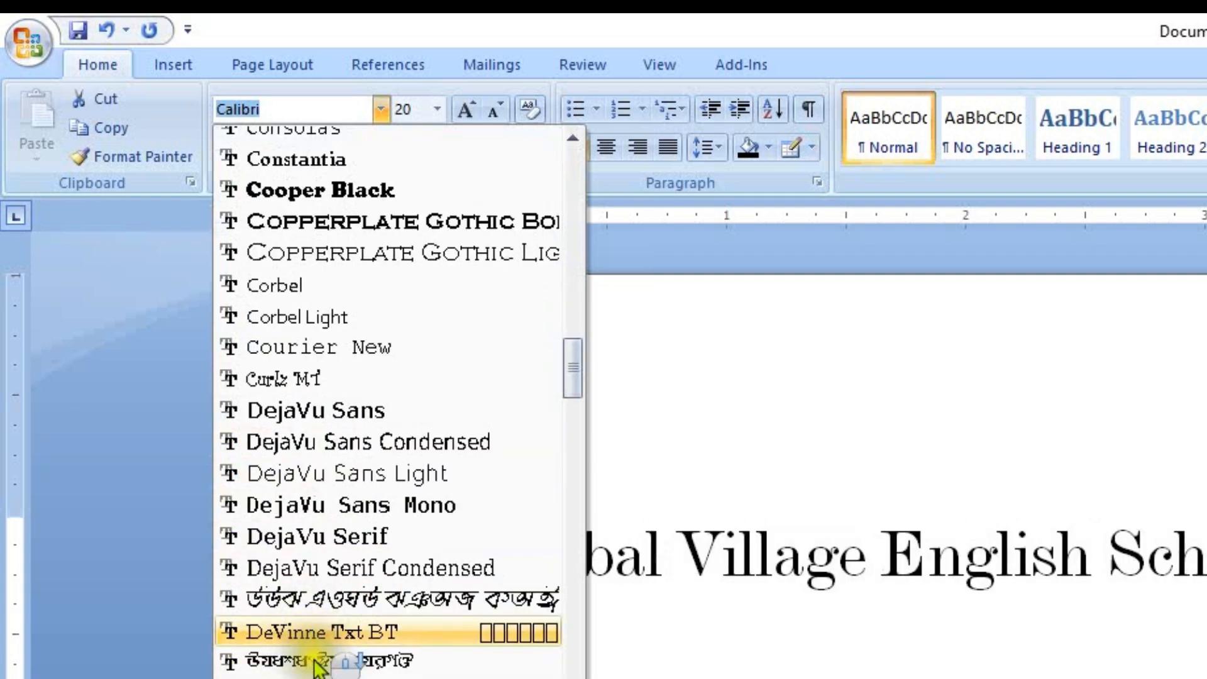
pyautogui.moveTo(569, 375); pyautogui.dragTo(566, 455)
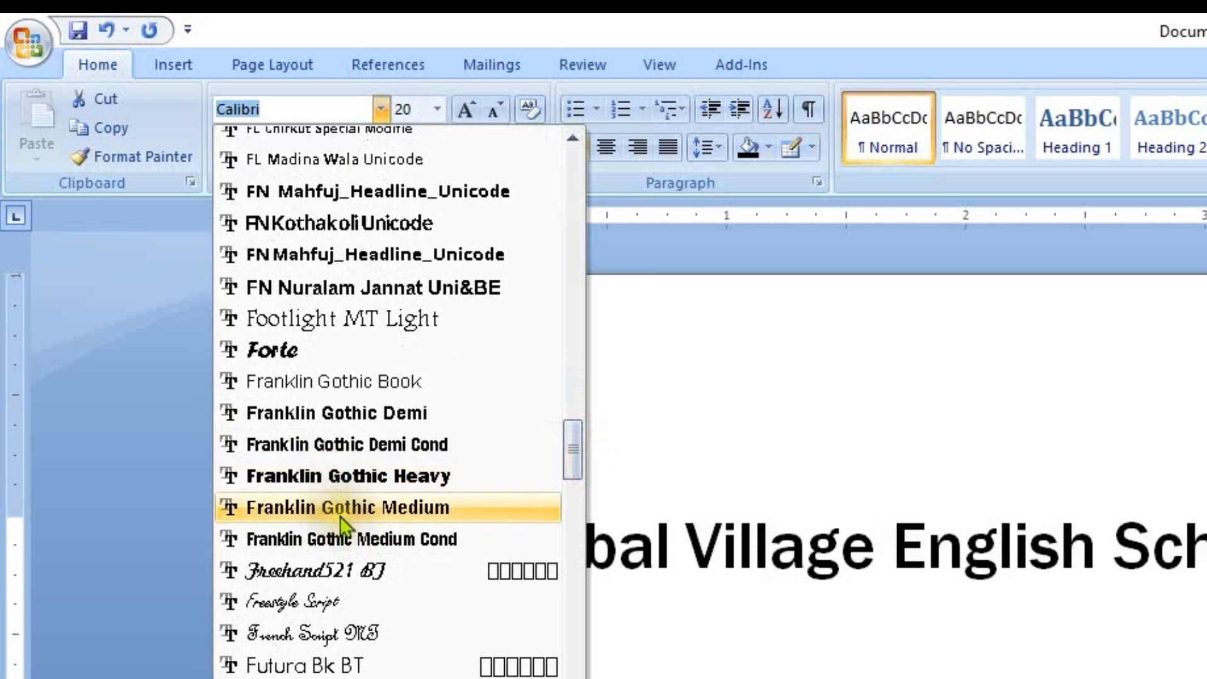
pyautogui.click(354, 475)
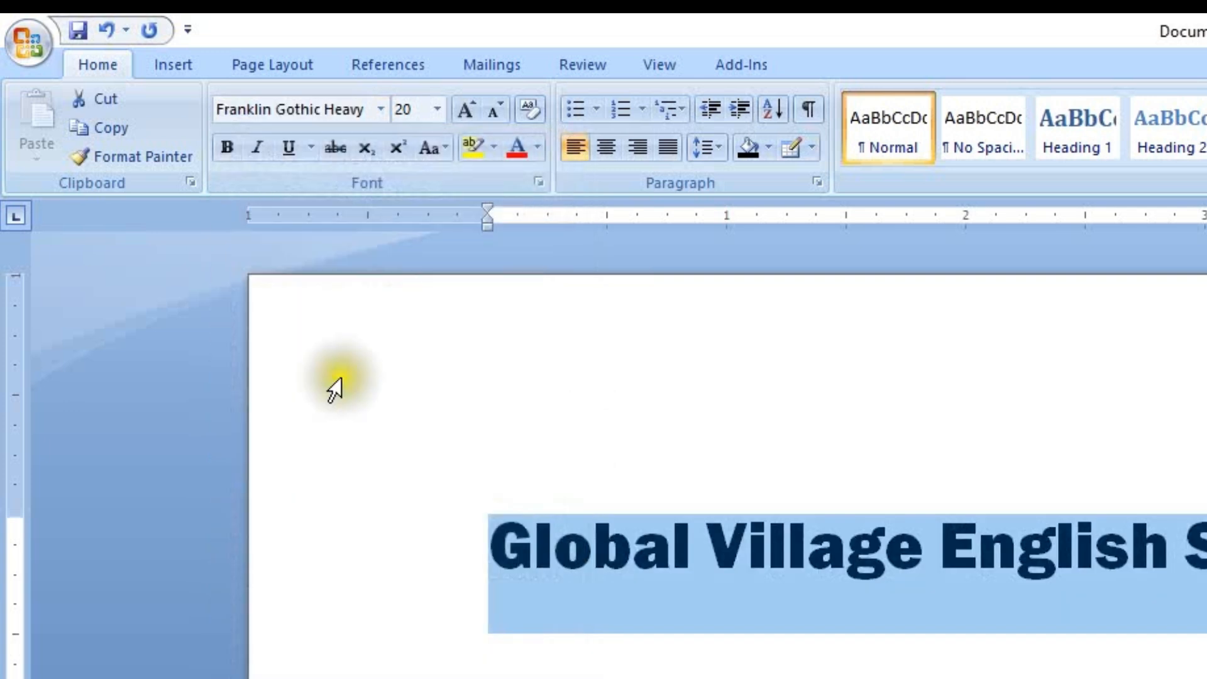
# Step: Change the font of the "Global Village English School" heading to Arial
pyautogui.click(382, 109)
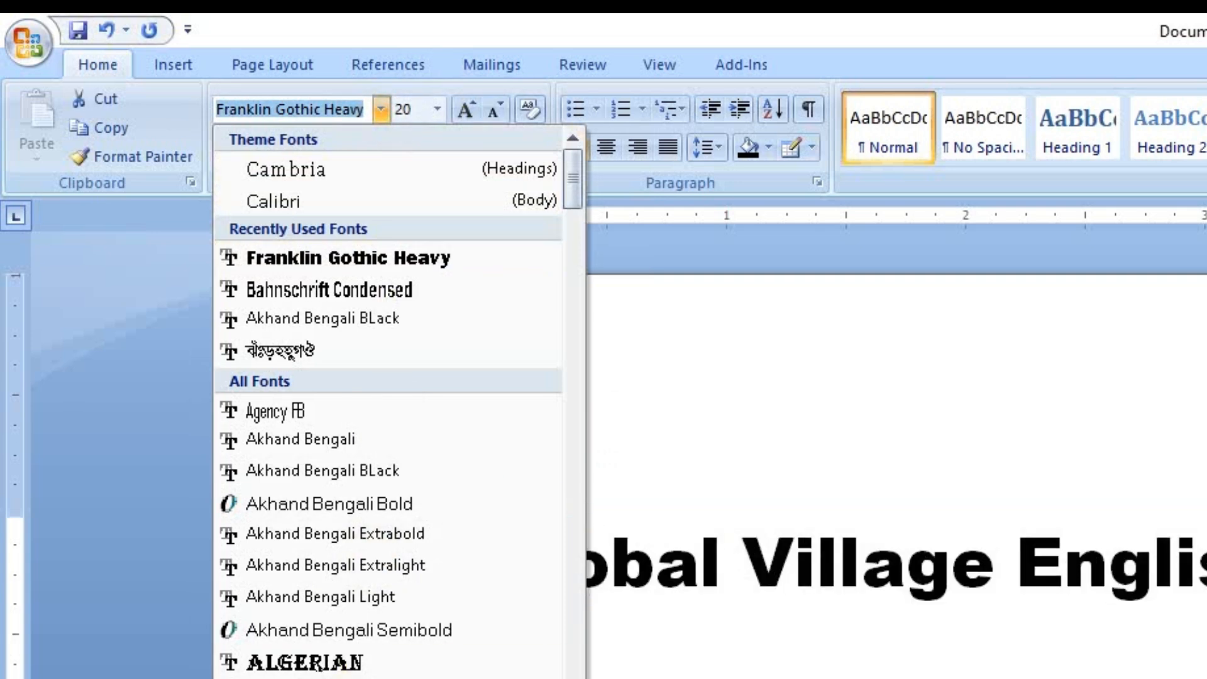
pyautogui.click(801, 558)
pyautogui.click(820, 550)
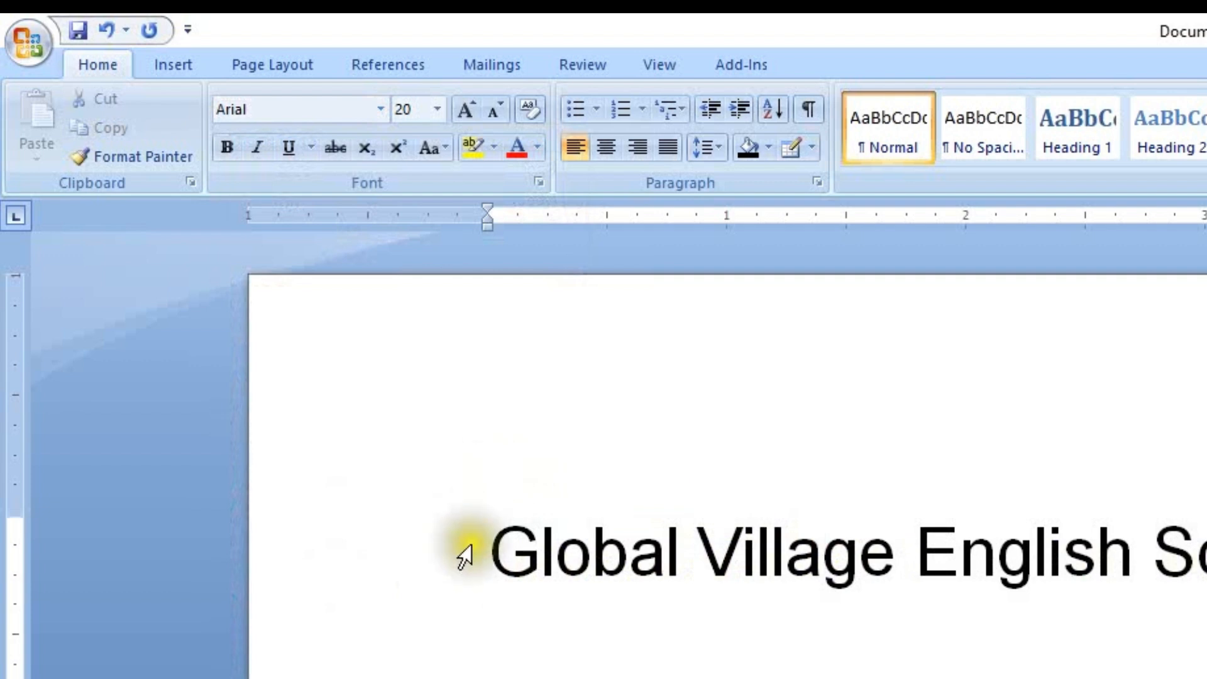
# Step: Select the whole "Global Village English School" heading and set its font size to 28
pyautogui.moveTo(466, 554); pyautogui.dragTo(1194, 569)
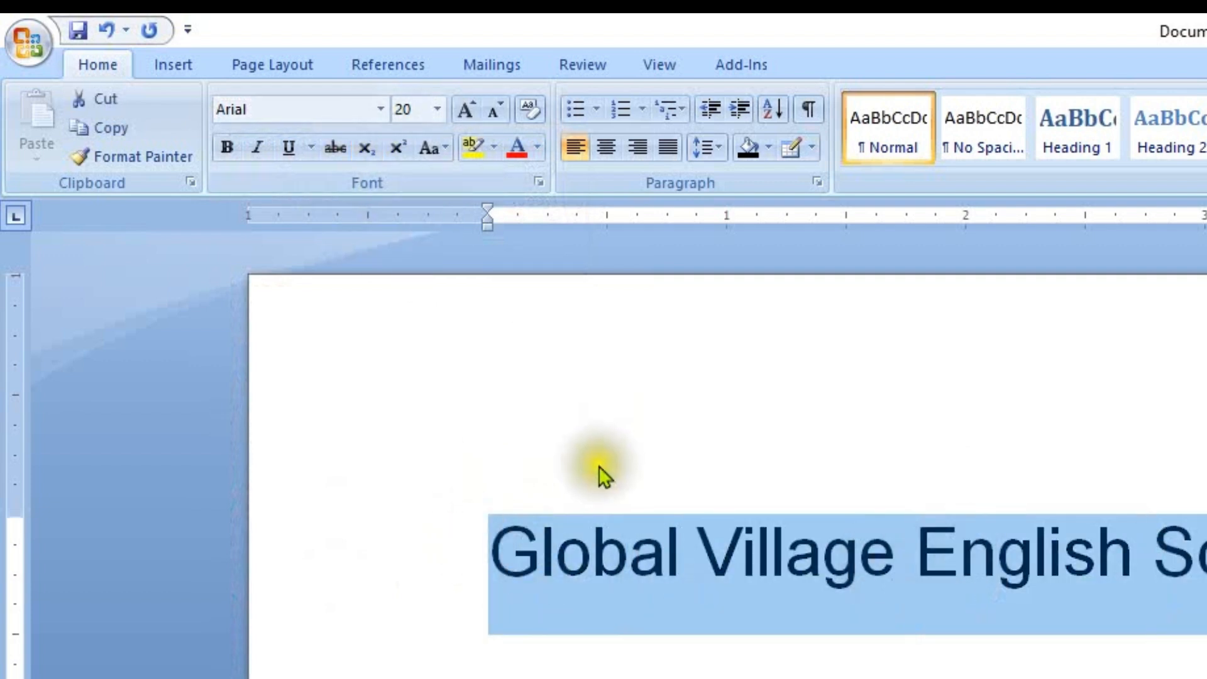
pyautogui.click(381, 110)
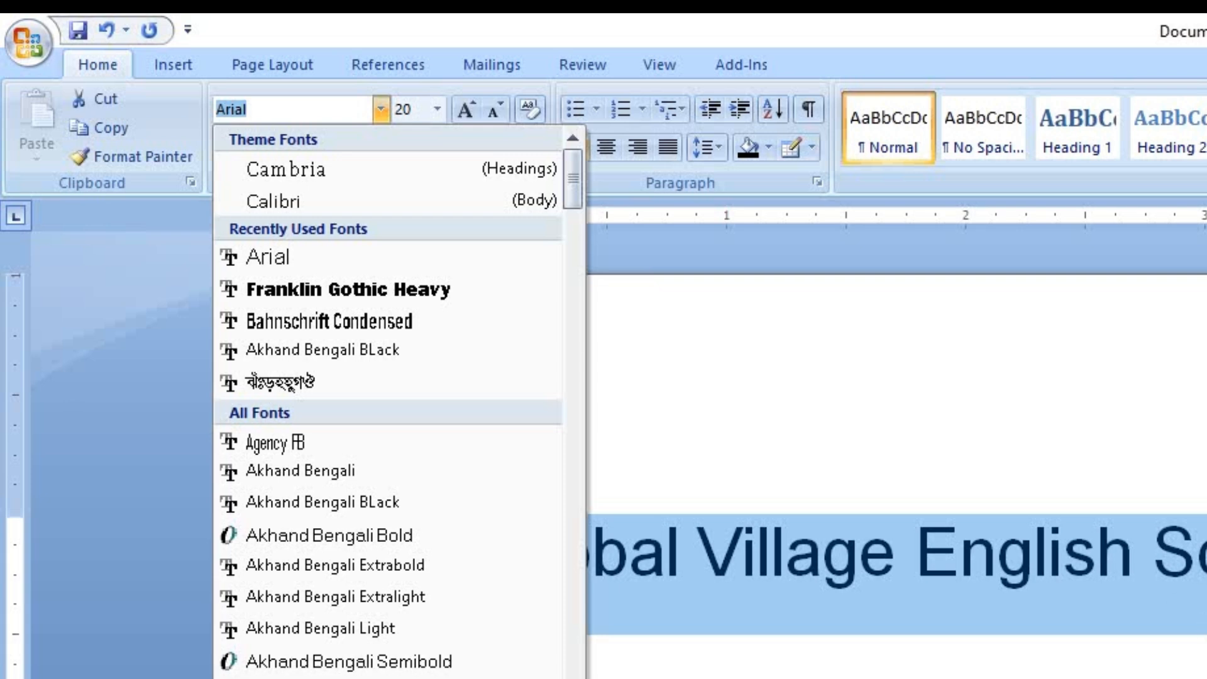
pyautogui.click(1103, 580)
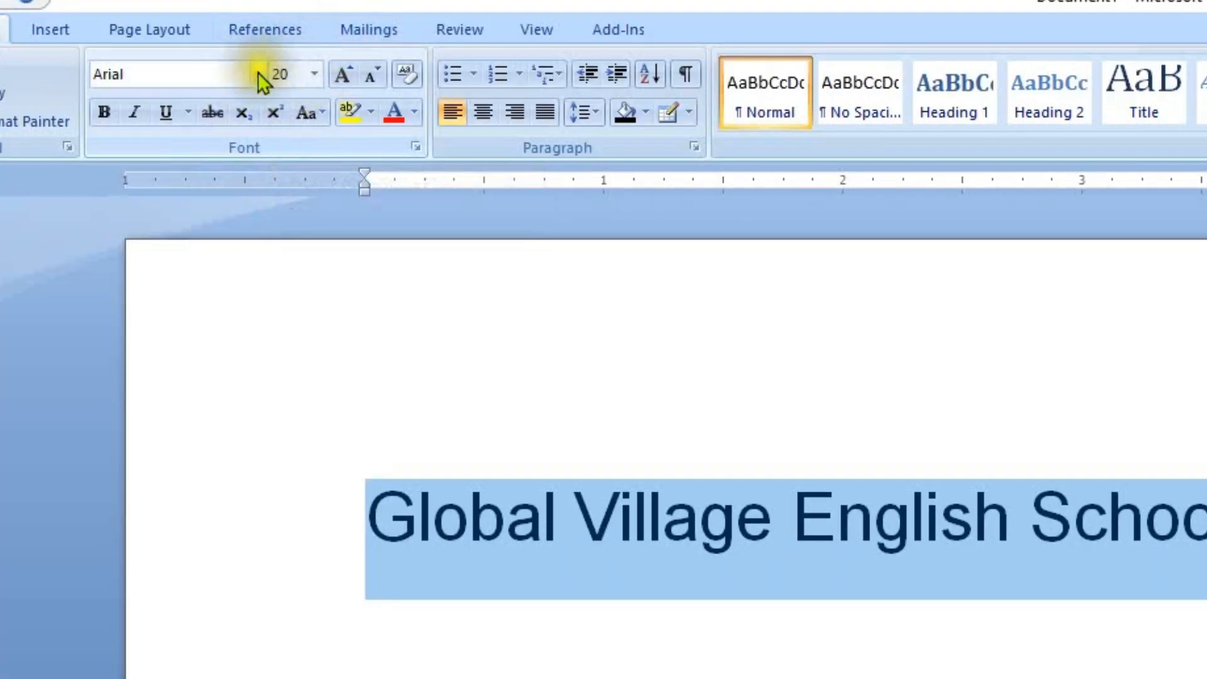
pyautogui.click(316, 74)
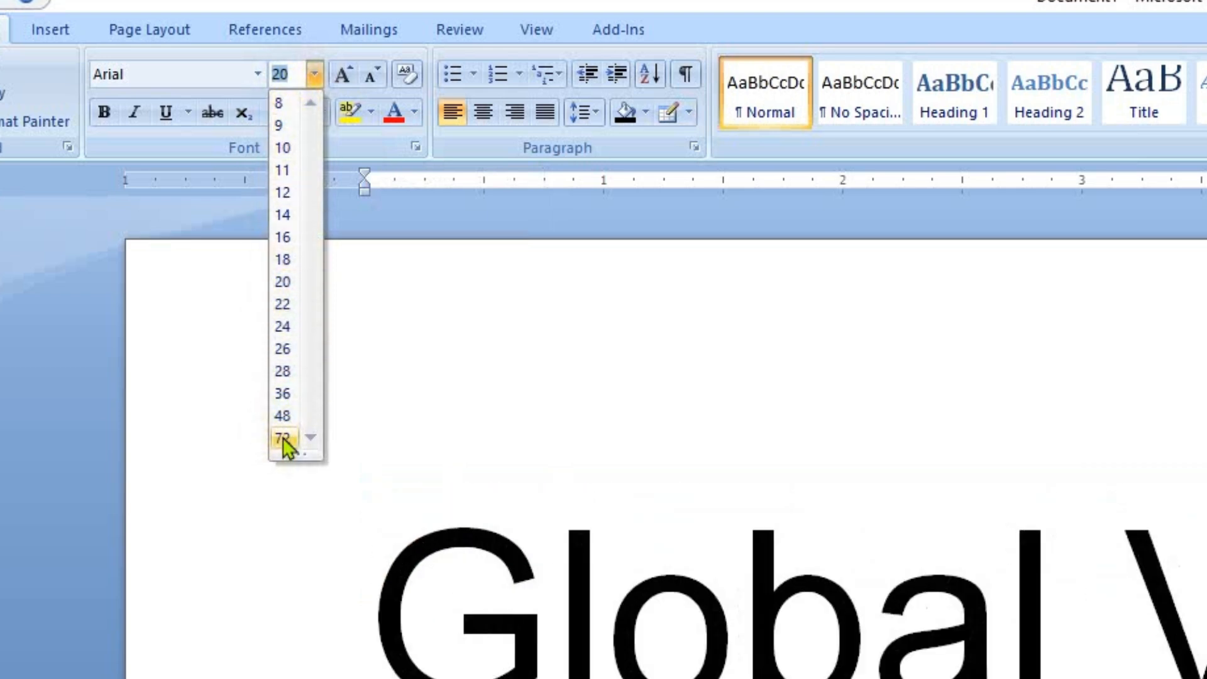
pyautogui.click(284, 373)
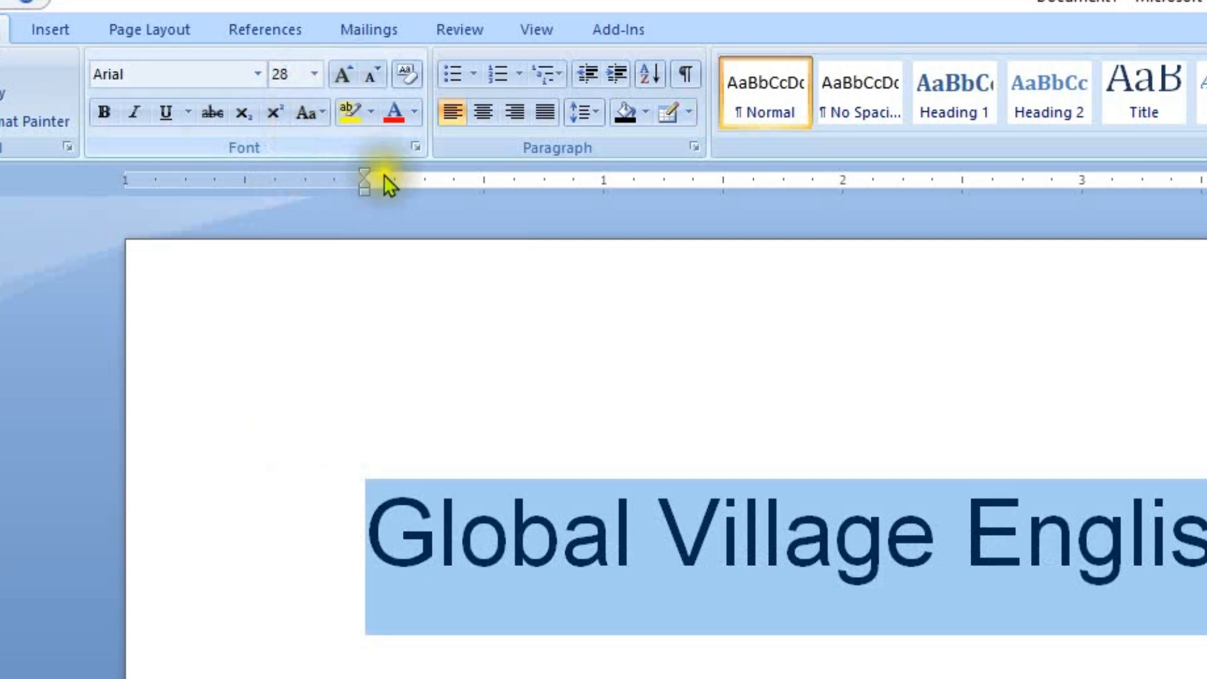
# Step: Grow the heading's font in two increments to 48, and shrink it by one increment to 36
pyautogui.click(342, 78)
pyautogui.click(342, 77)
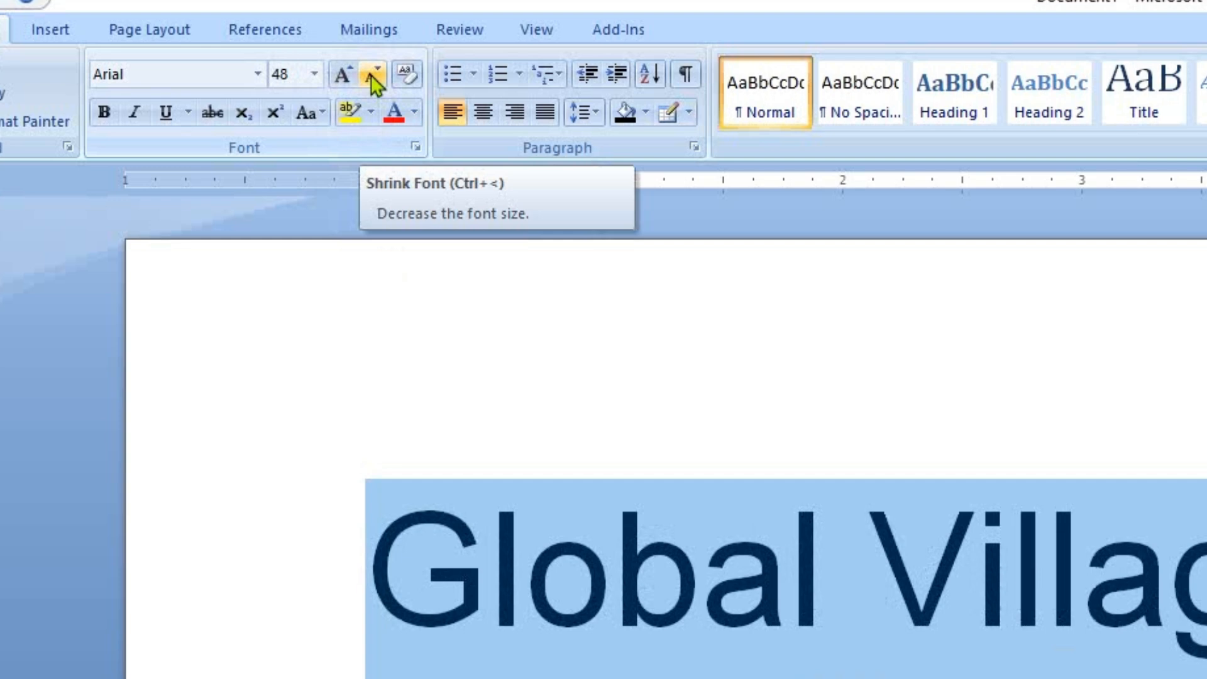
pyautogui.click(371, 74)
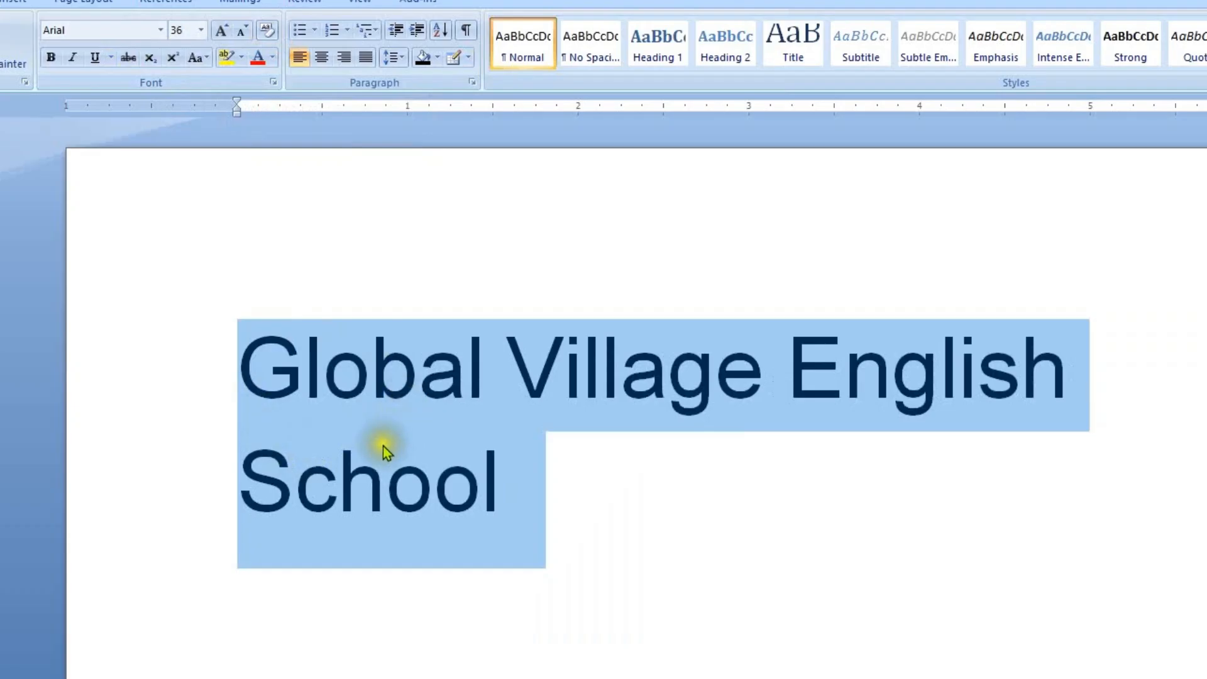
# Step: Make only the word "Global" in the heading bold
pyautogui.click(402, 389)
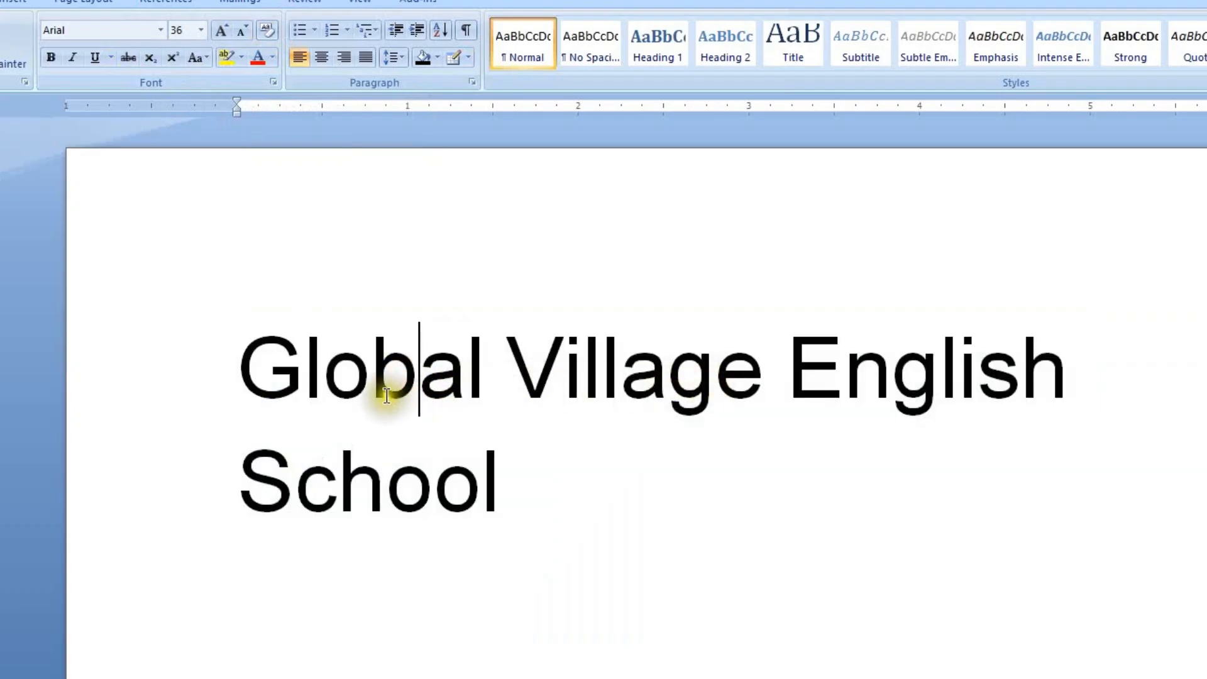
pyautogui.click(491, 388)
pyautogui.moveTo(491, 386); pyautogui.dragTo(246, 378)
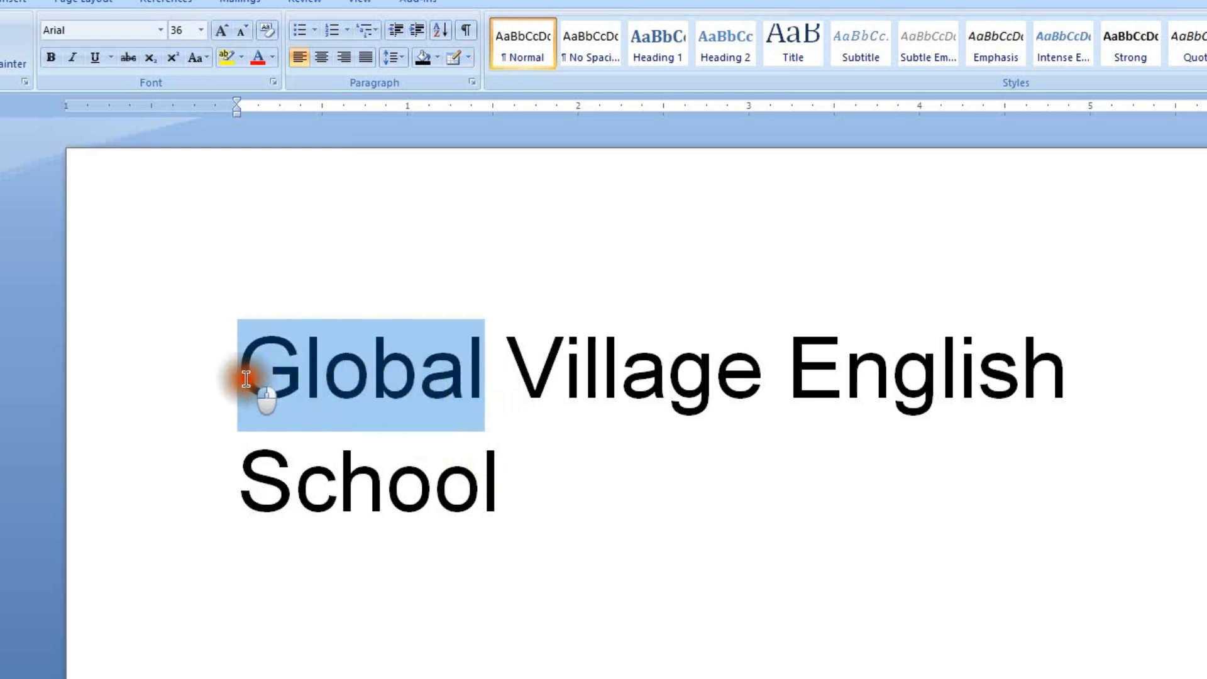
pyautogui.click(51, 58)
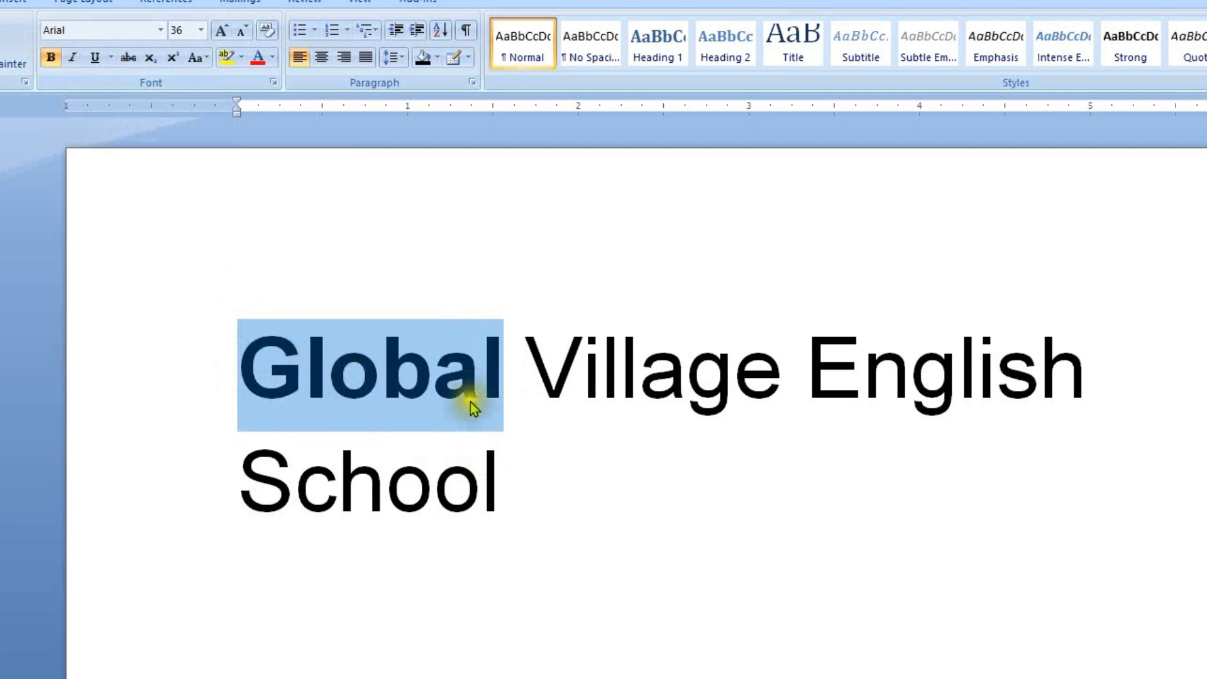
pyautogui.click(509, 381)
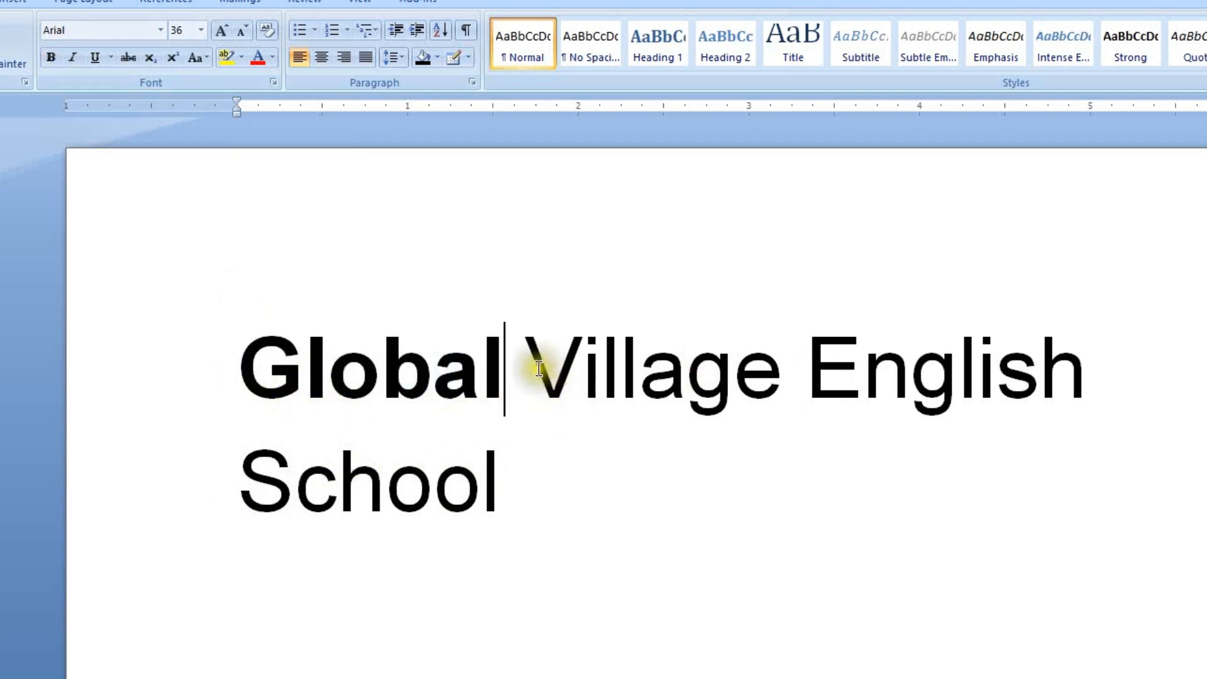
# Step: Italicize the word "Village" in the heading
pyautogui.moveTo(527, 378); pyautogui.dragTo(781, 393)
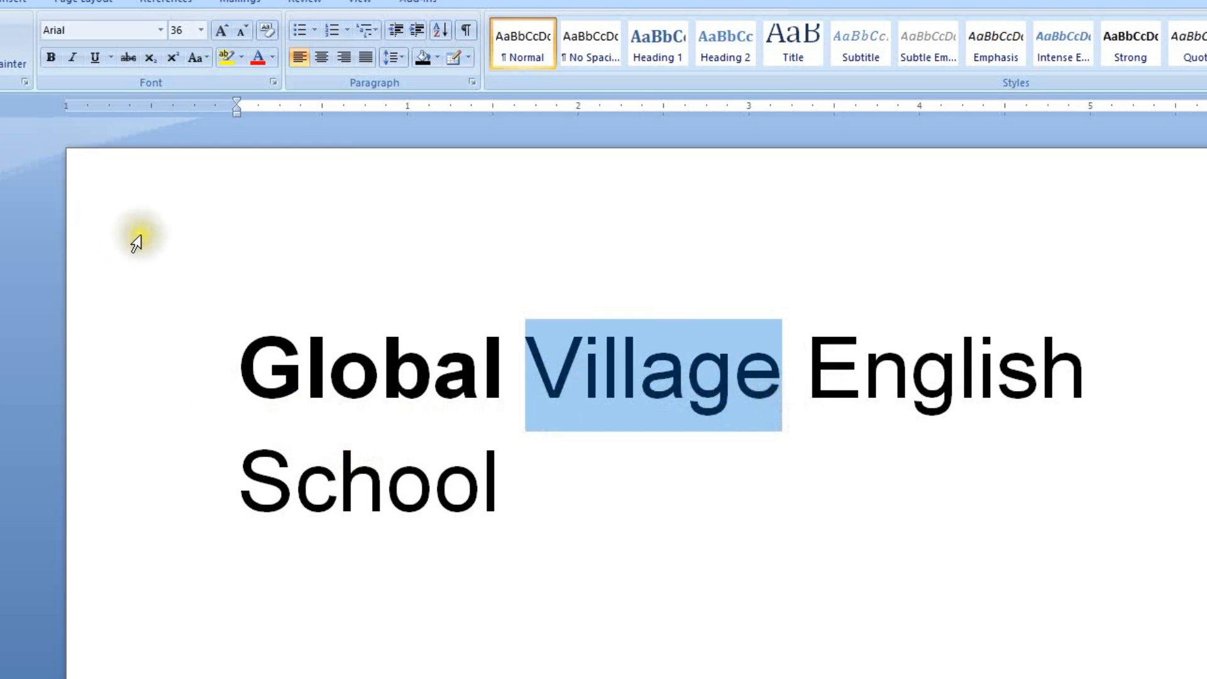
pyautogui.click(76, 57)
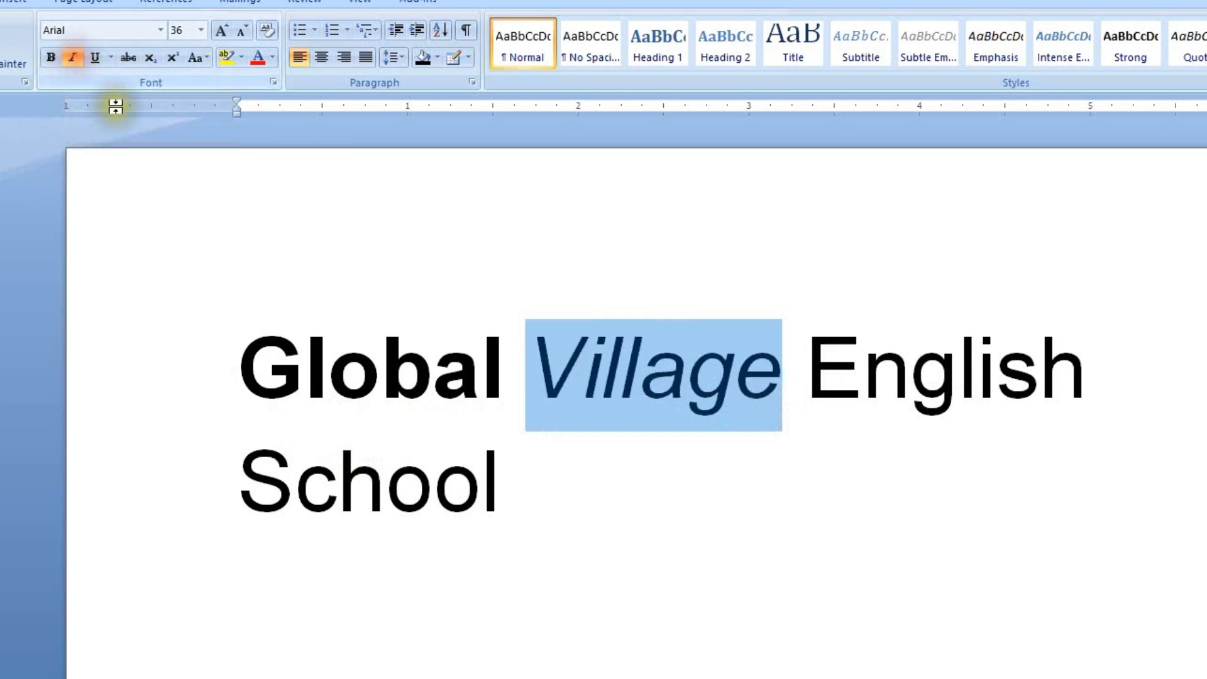
pyautogui.click(701, 393)
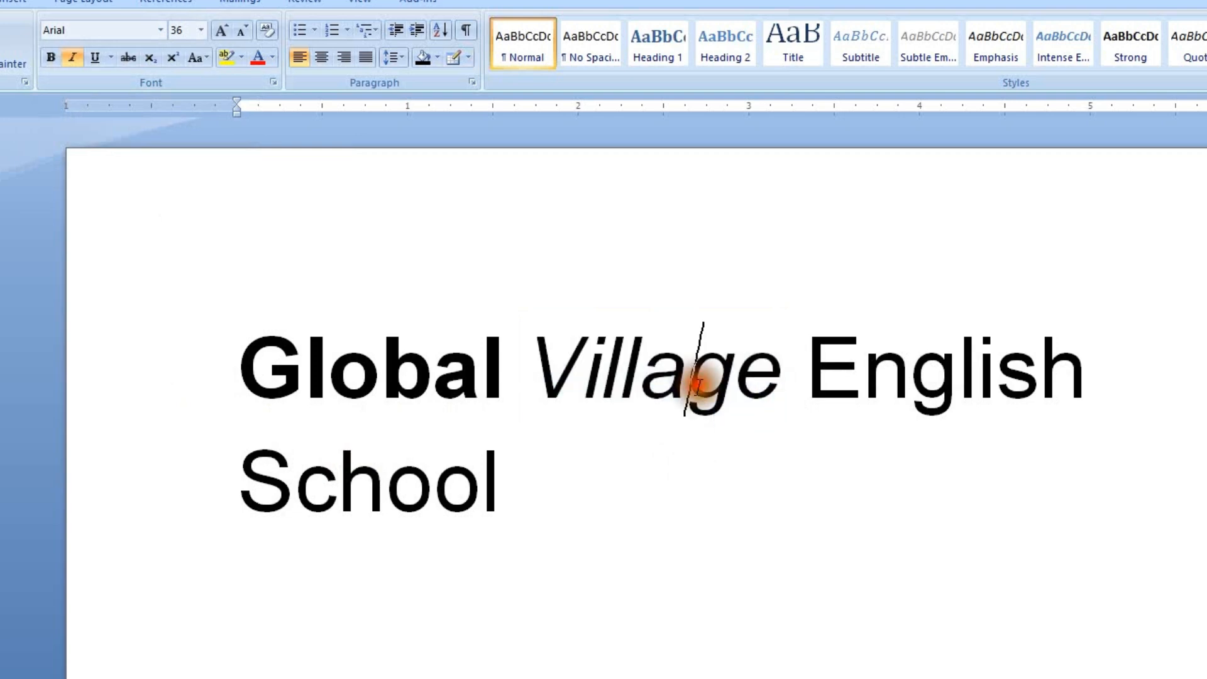
# Step: Toggle bold on the word "Global" off and on repeatedly, leaving it bold
pyautogui.moveTo(511, 377); pyautogui.dragTo(228, 346)
pyautogui.hotkey('ctrl', 'b')
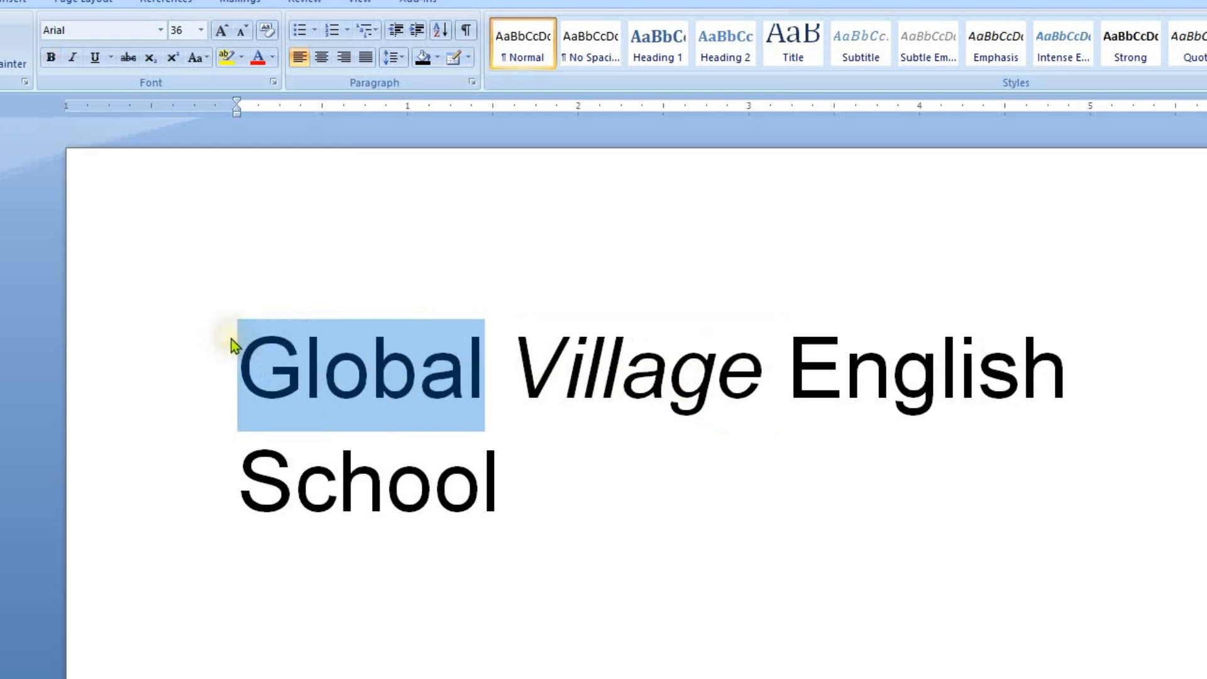
pyautogui.hotkey('ctrl', 'b')
pyautogui.hotkey('ctrl', 'b')
pyautogui.hotkey('ctrl', 'b')
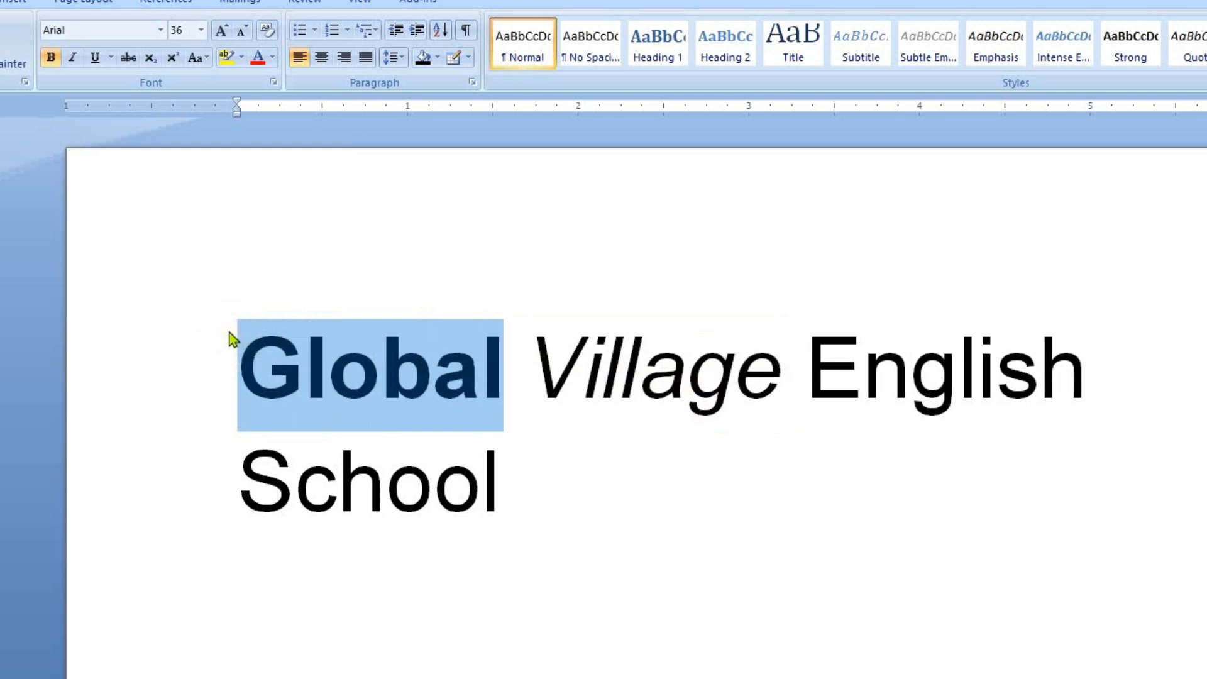
# Step: Toggle italic on the word "Village" off and back on
pyautogui.click(545, 373)
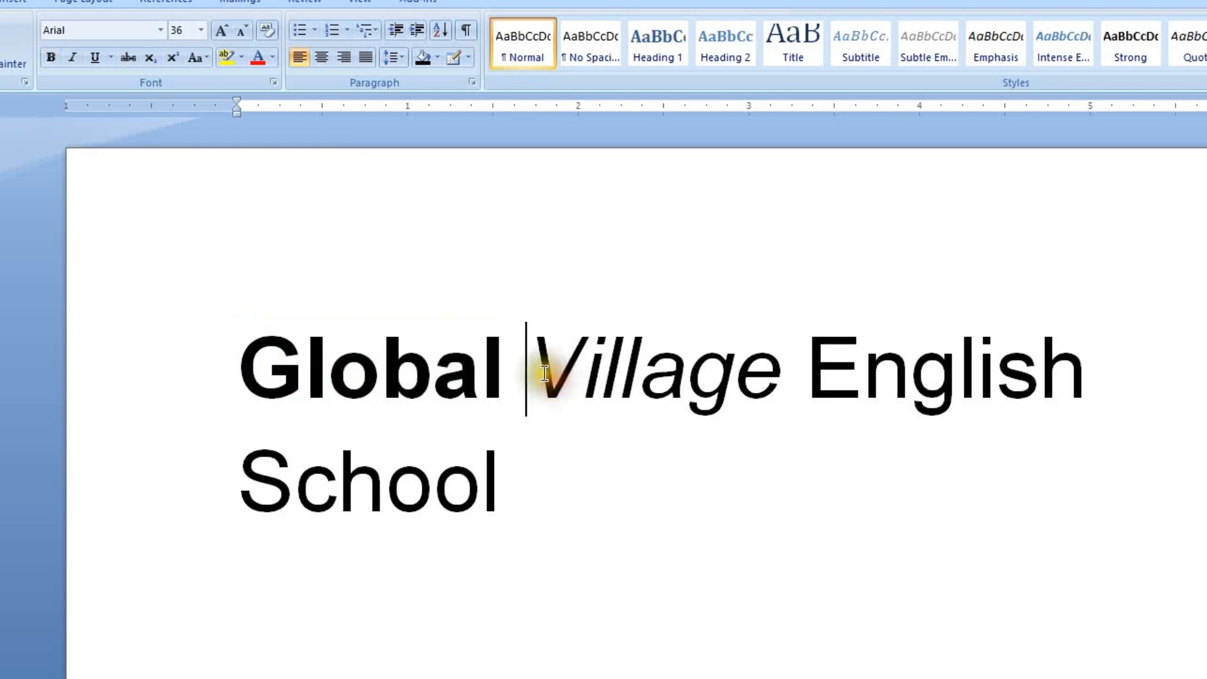
pyautogui.moveTo(545, 373); pyautogui.dragTo(774, 394)
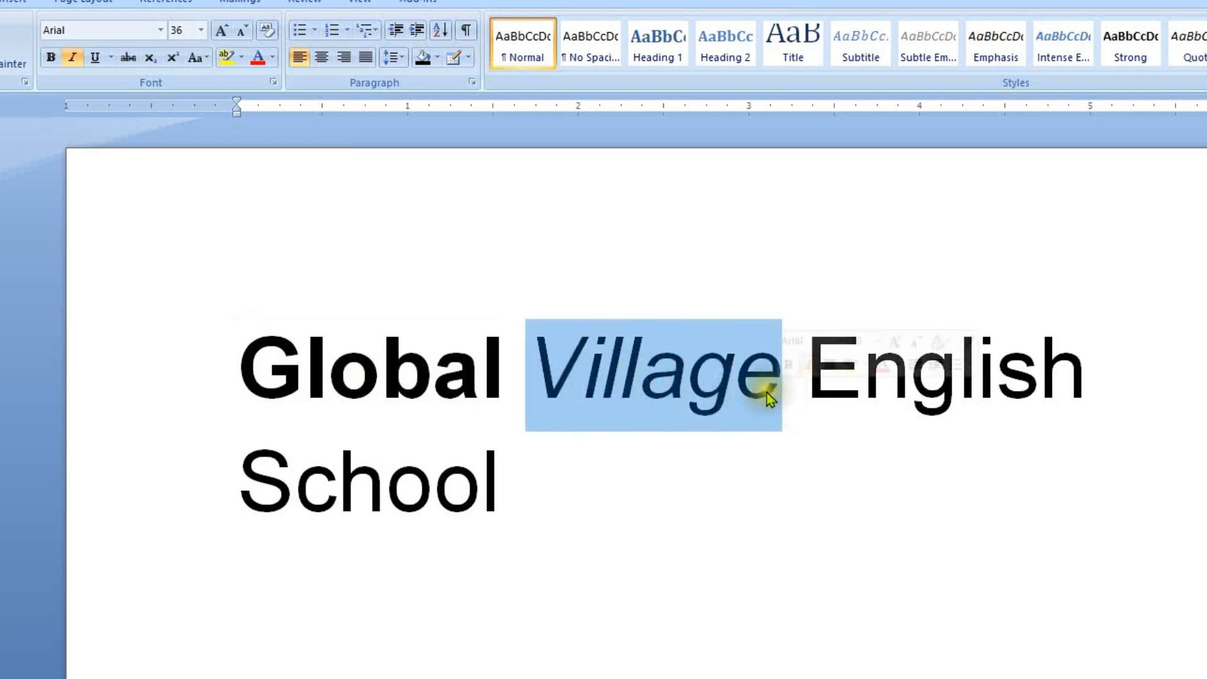
pyautogui.hotkey('ctrl', 'i')
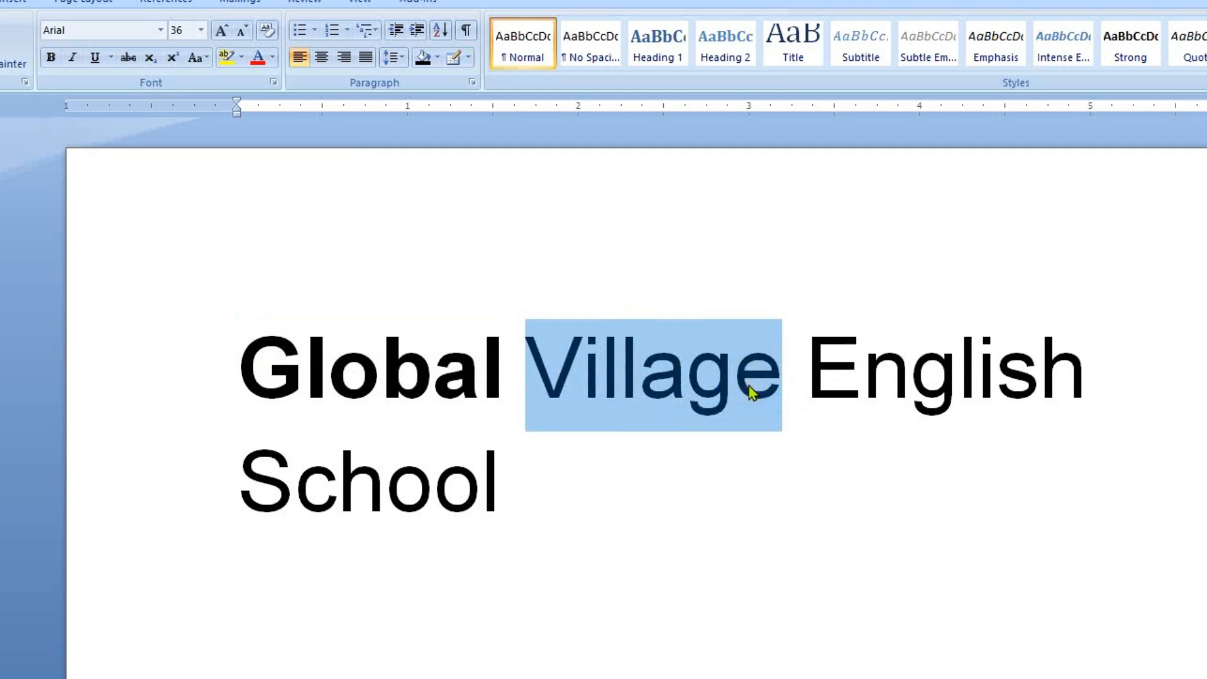
pyautogui.hotkey('ctrl', 'i')
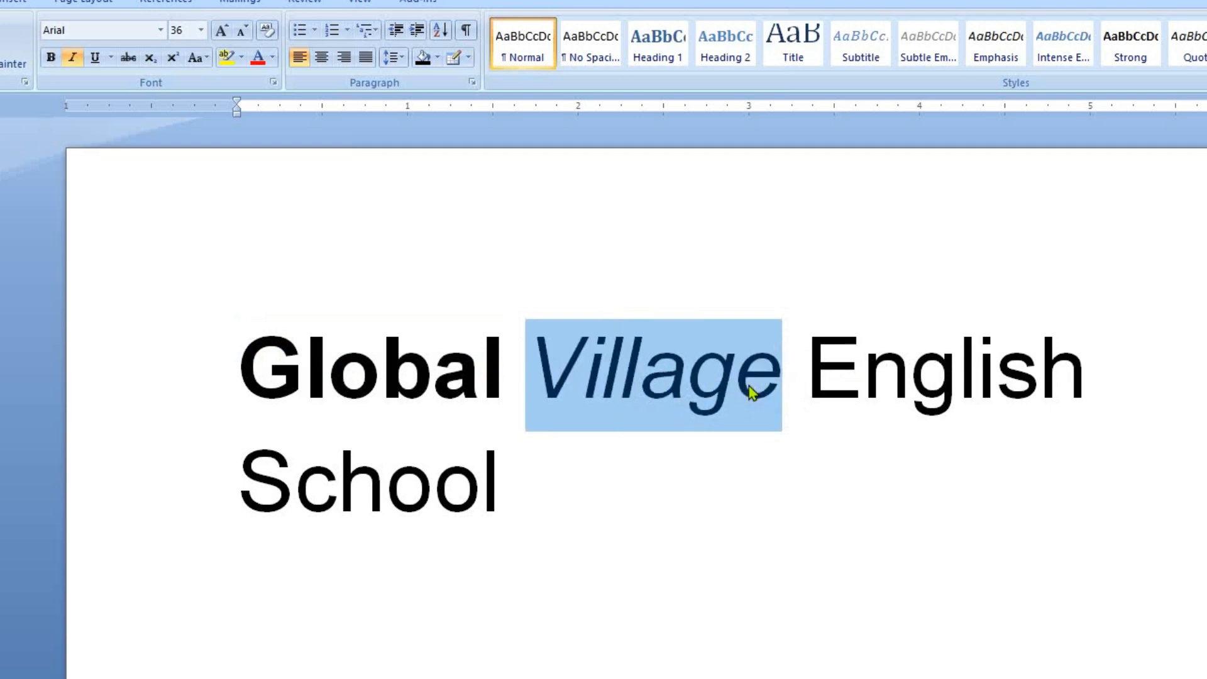
pyautogui.click(650, 411)
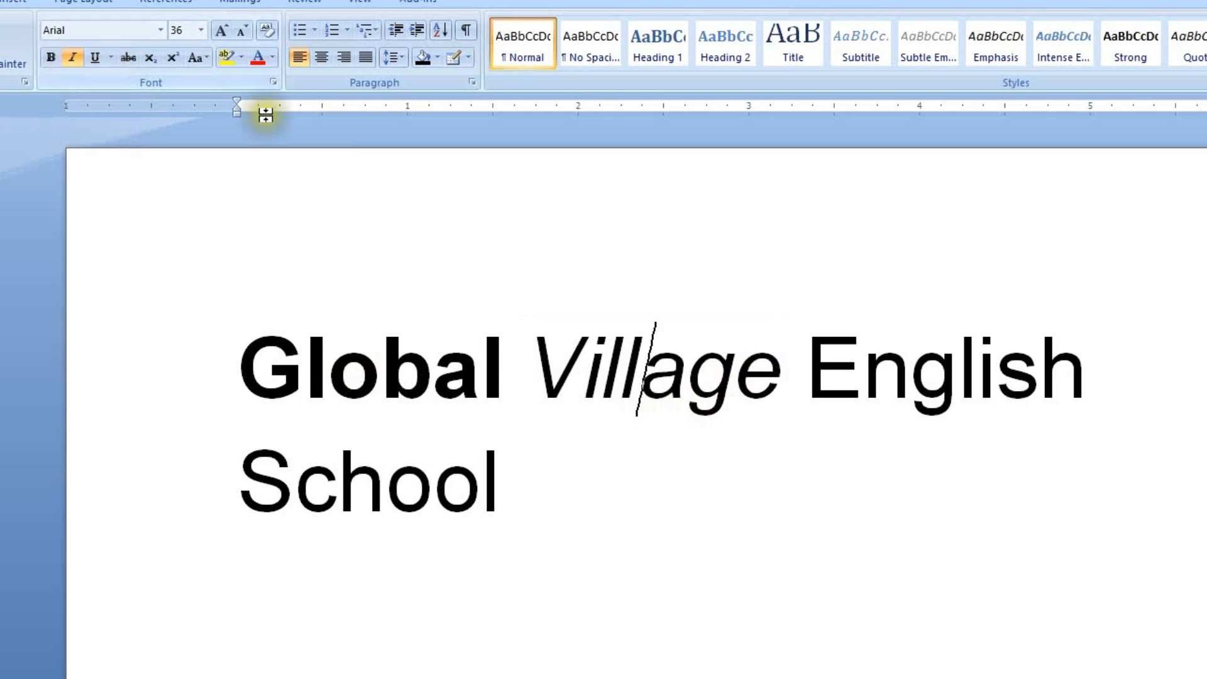
# Step: Underline the entire heading "Global Village English School"
pyautogui.click(814, 383)
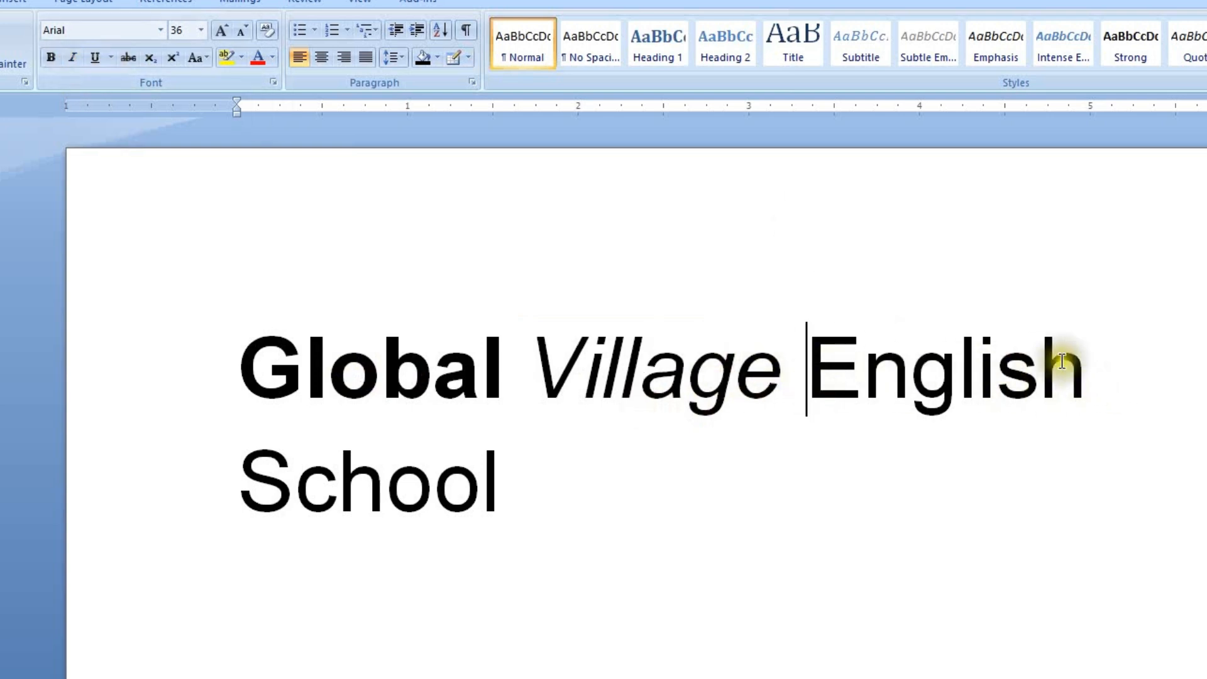
pyautogui.moveTo(542, 497); pyautogui.dragTo(232, 372)
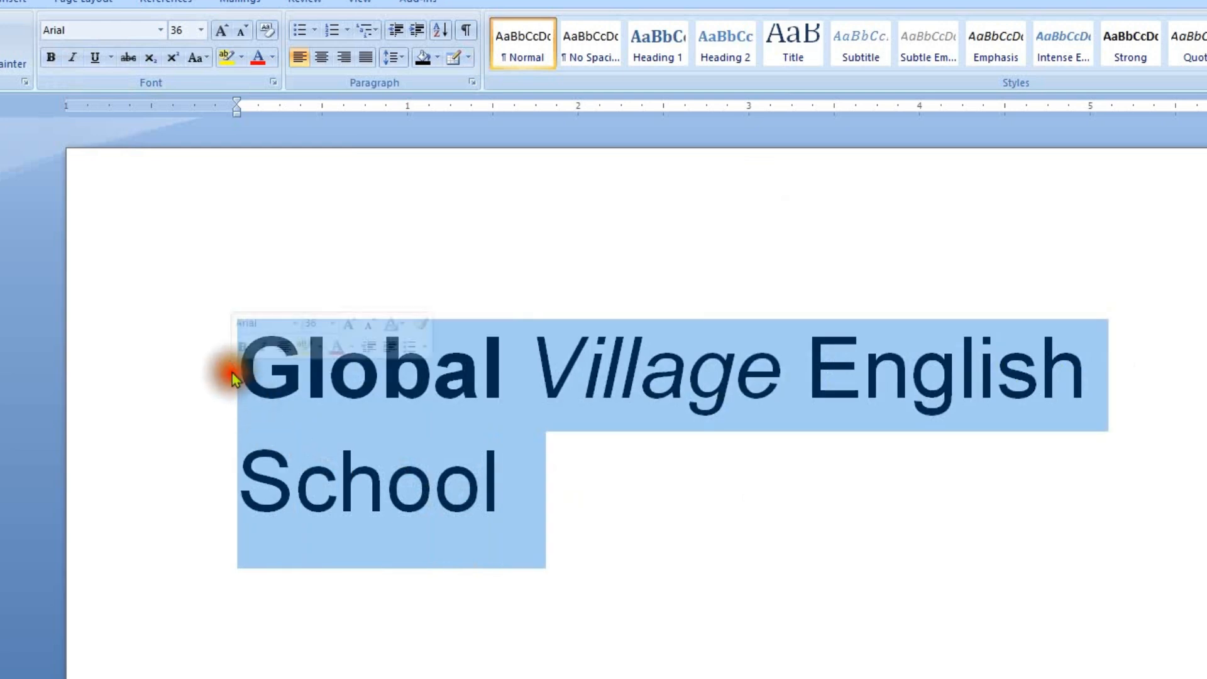
pyautogui.click(95, 58)
pyautogui.click(572, 517)
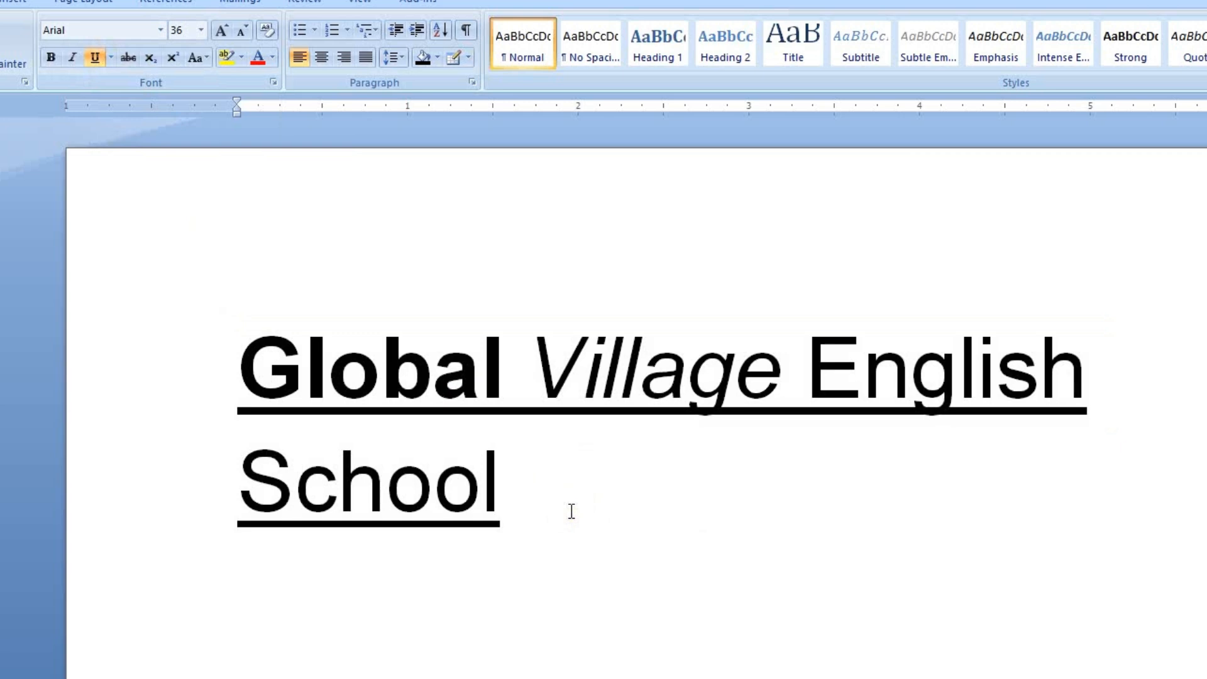
# Step: Toggle the underline on the whole heading off and back on
pyautogui.moveTo(541, 503); pyautogui.dragTo(234, 376)
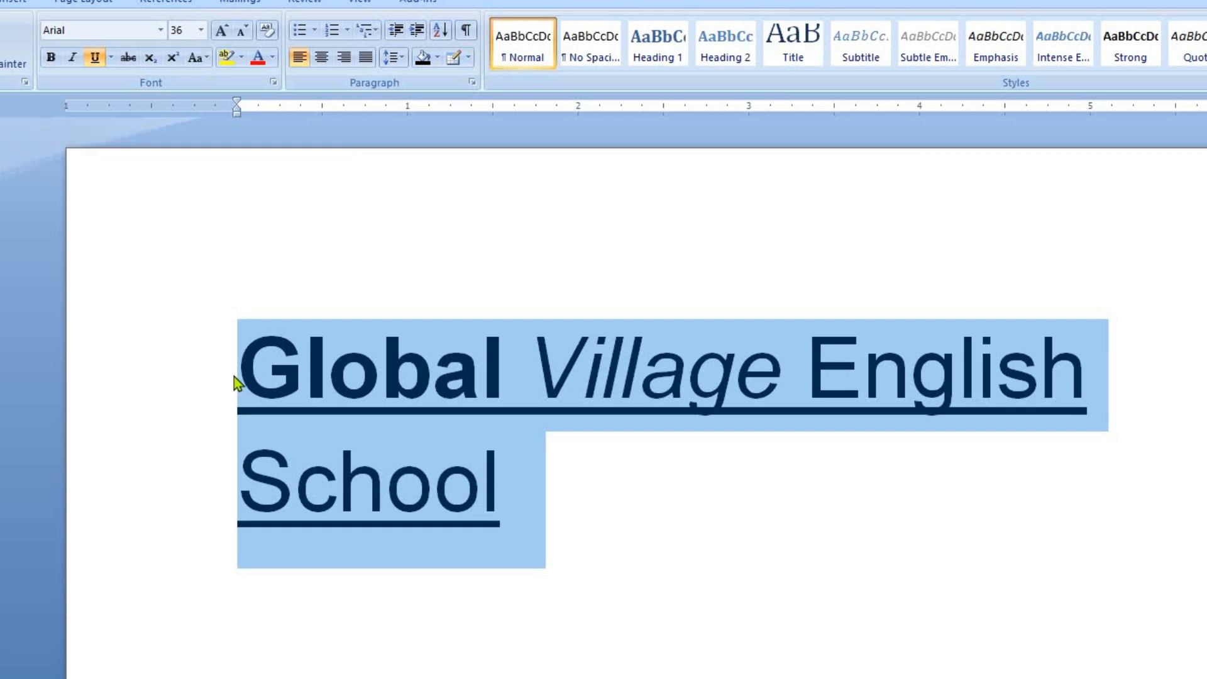
pyautogui.hotkey('ctrl', 'u')
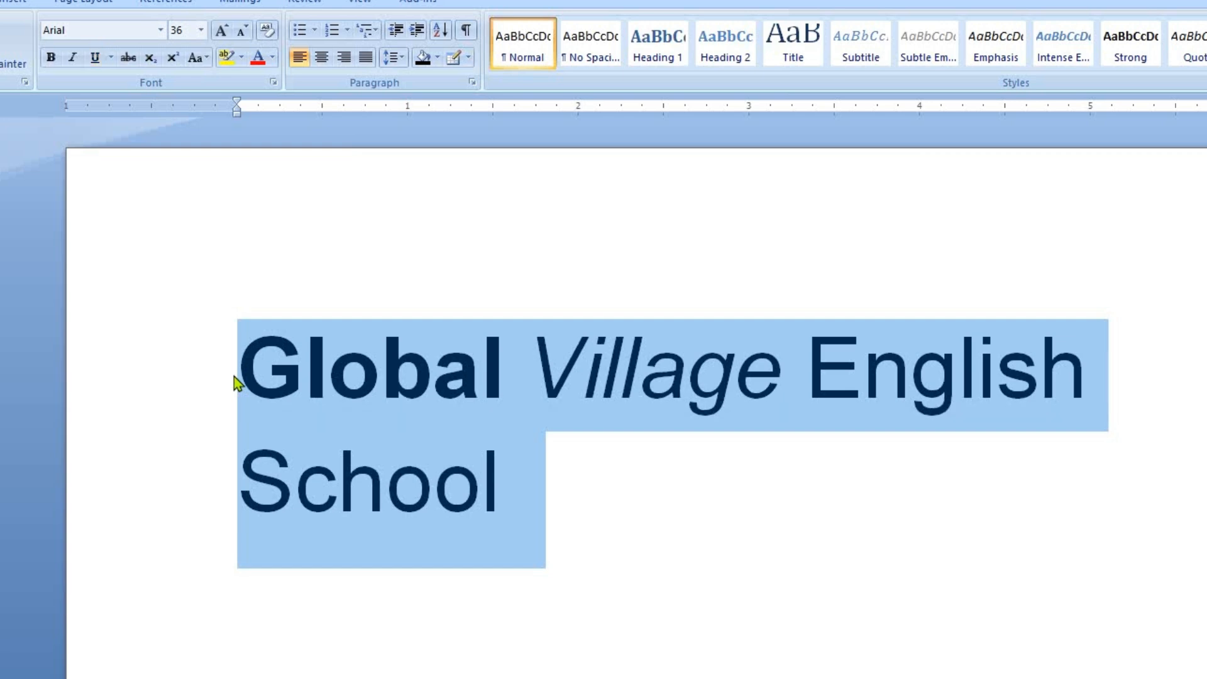
pyautogui.hotkey('ctrl', 'u')
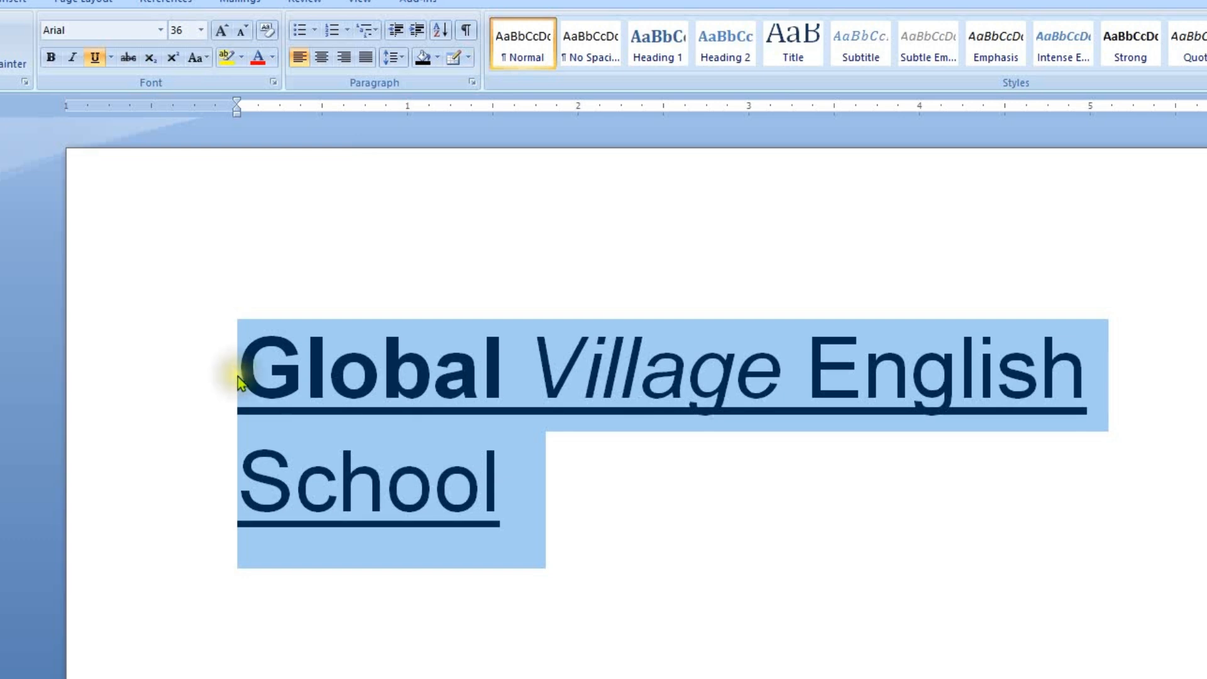
pyautogui.click(534, 510)
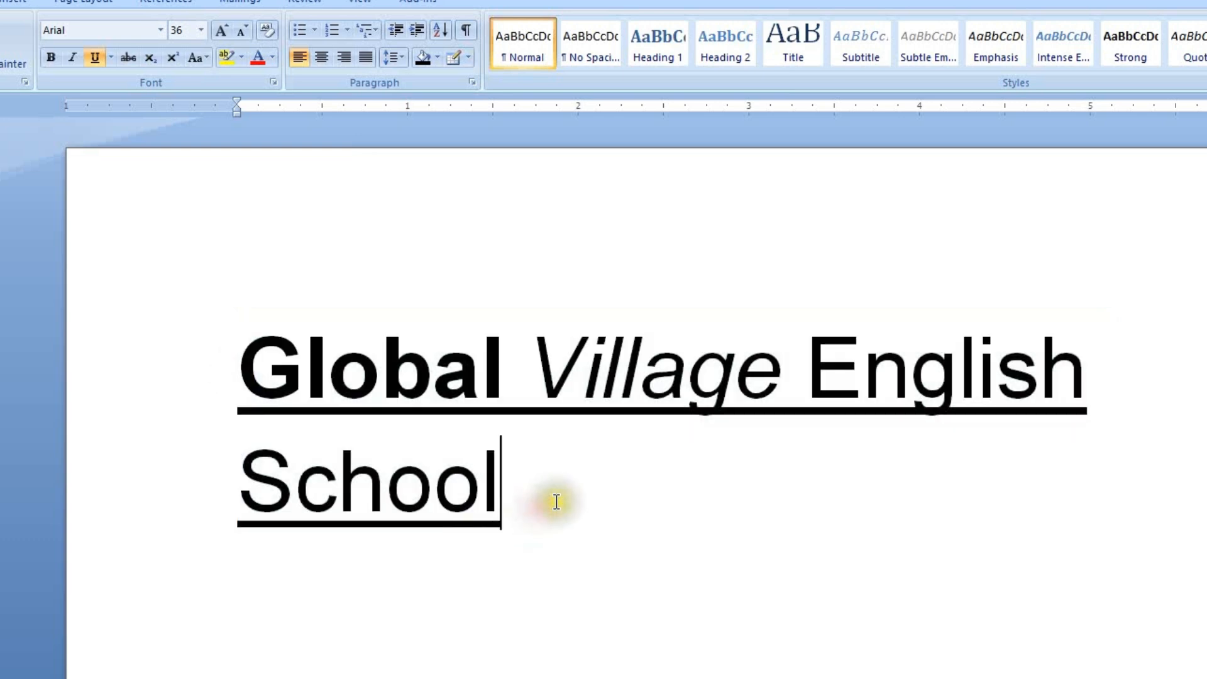
# Step: Add two lines without underline below the heading, reading "1000" and "750"
pyautogui.press('Return')
pyautogui.click(95, 60)
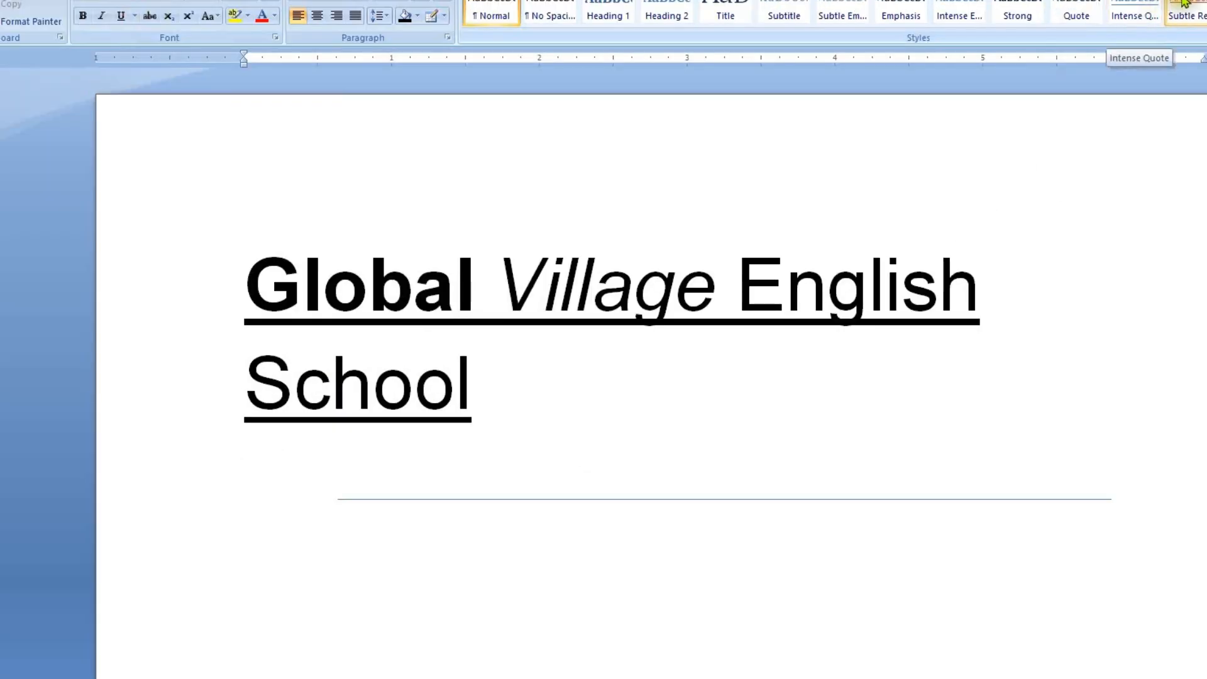
pyautogui.write('000 ')
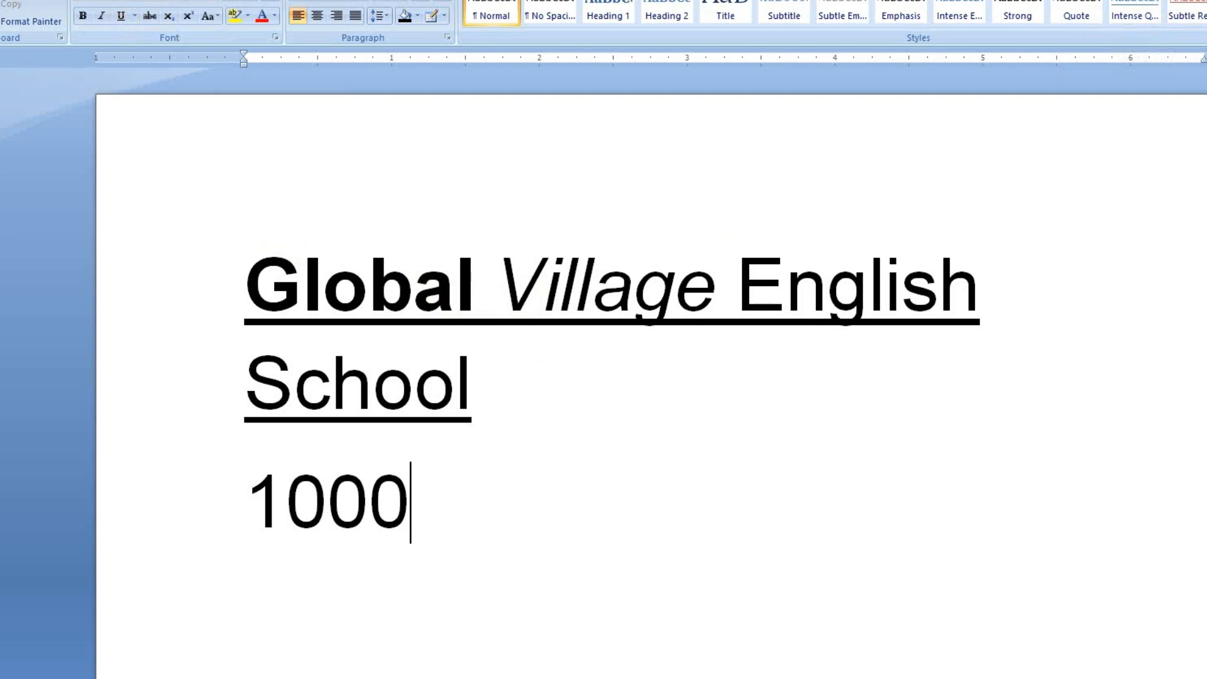
pyautogui.write('750')
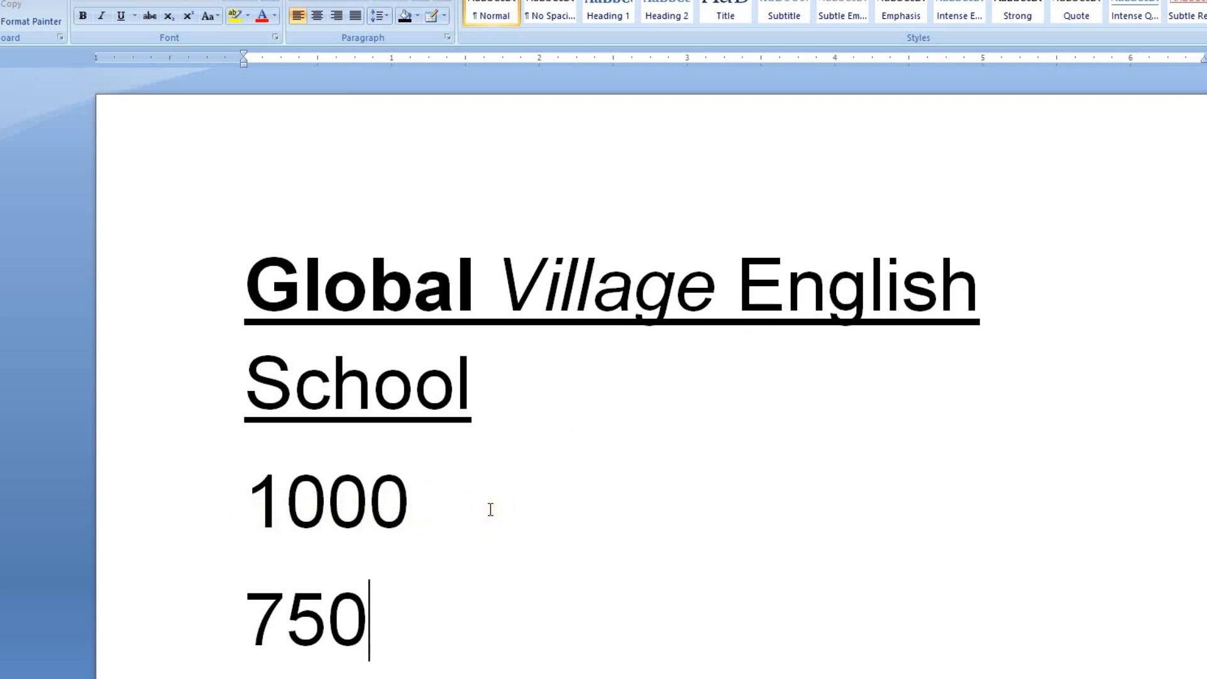
# Step: Apply strikethrough to the number "1000" below the heading
pyautogui.moveTo(440, 500); pyautogui.dragTo(227, 499)
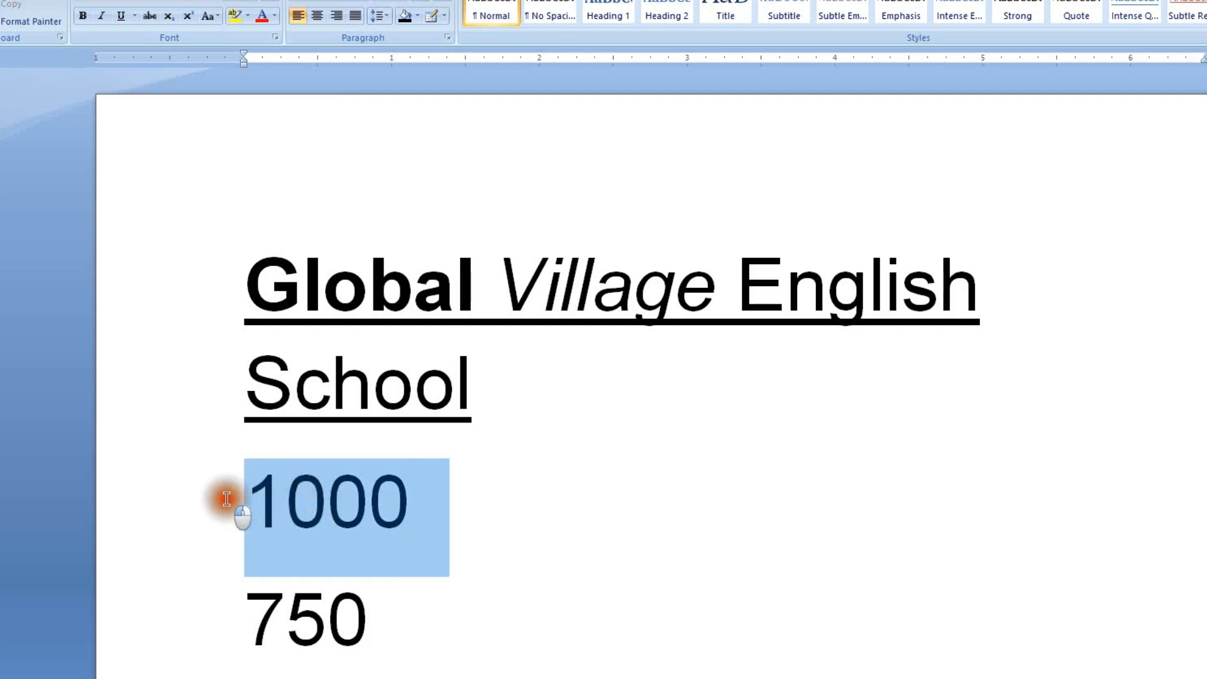
pyautogui.click(150, 17)
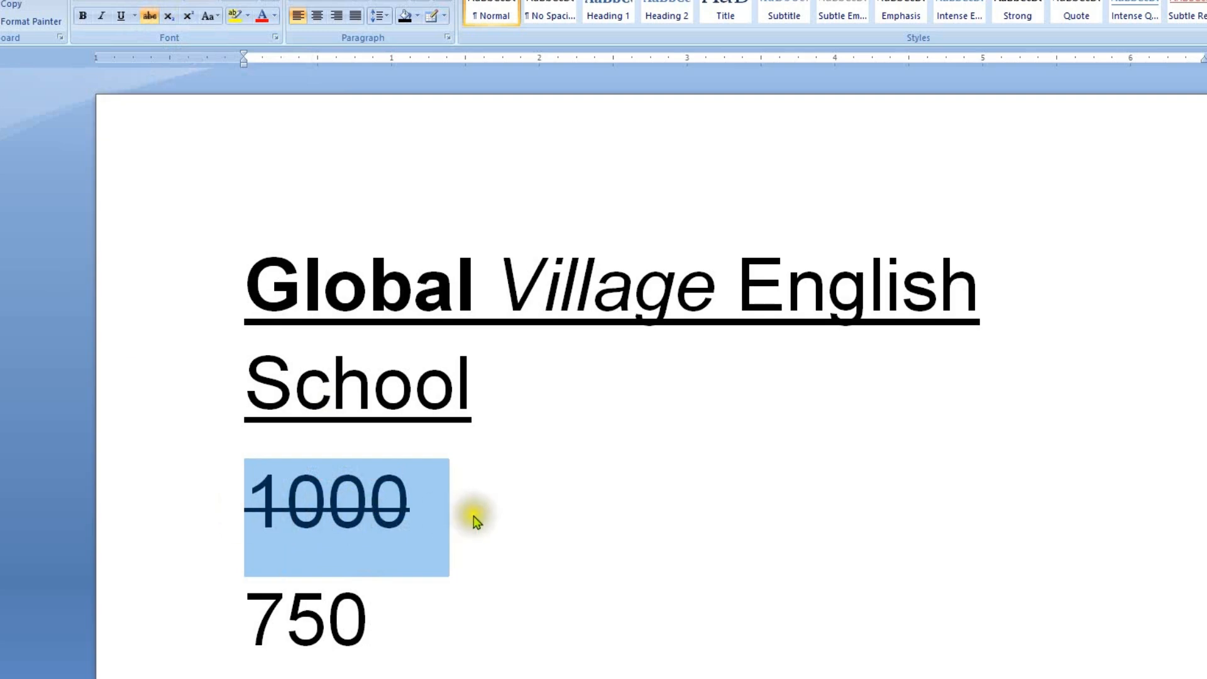
pyautogui.click(412, 513)
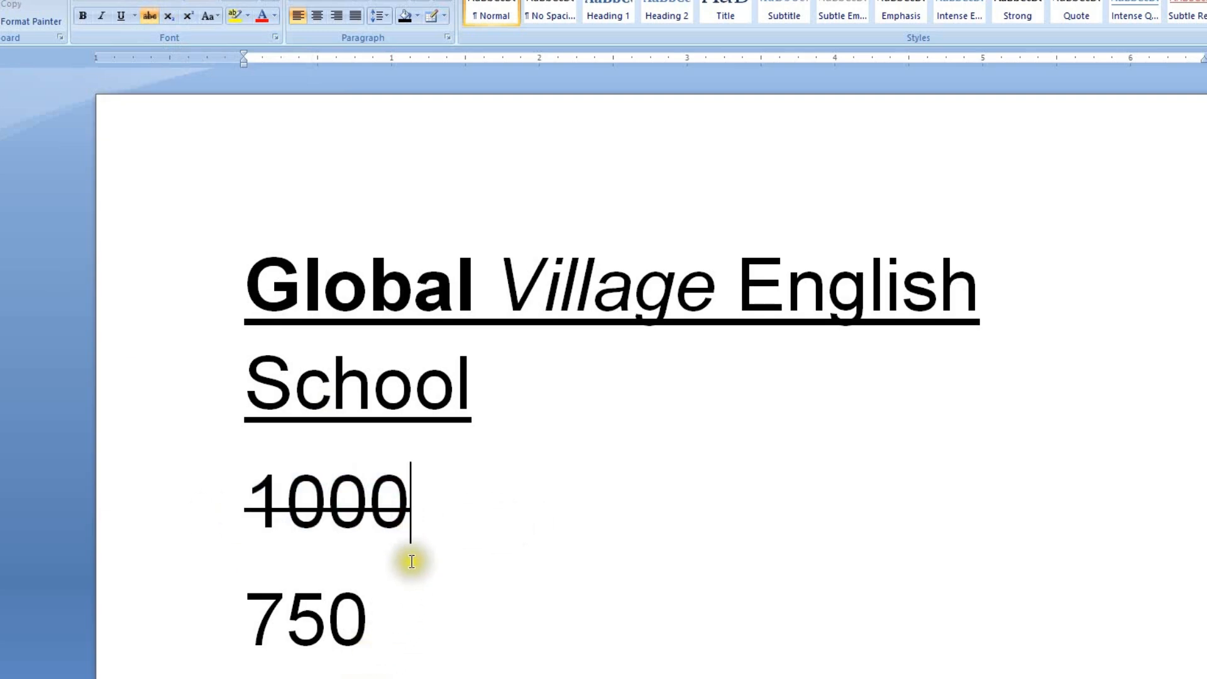
# Step: Add a new line below "750" reading "a2+2ab+b2"
pyautogui.click(452, 599)
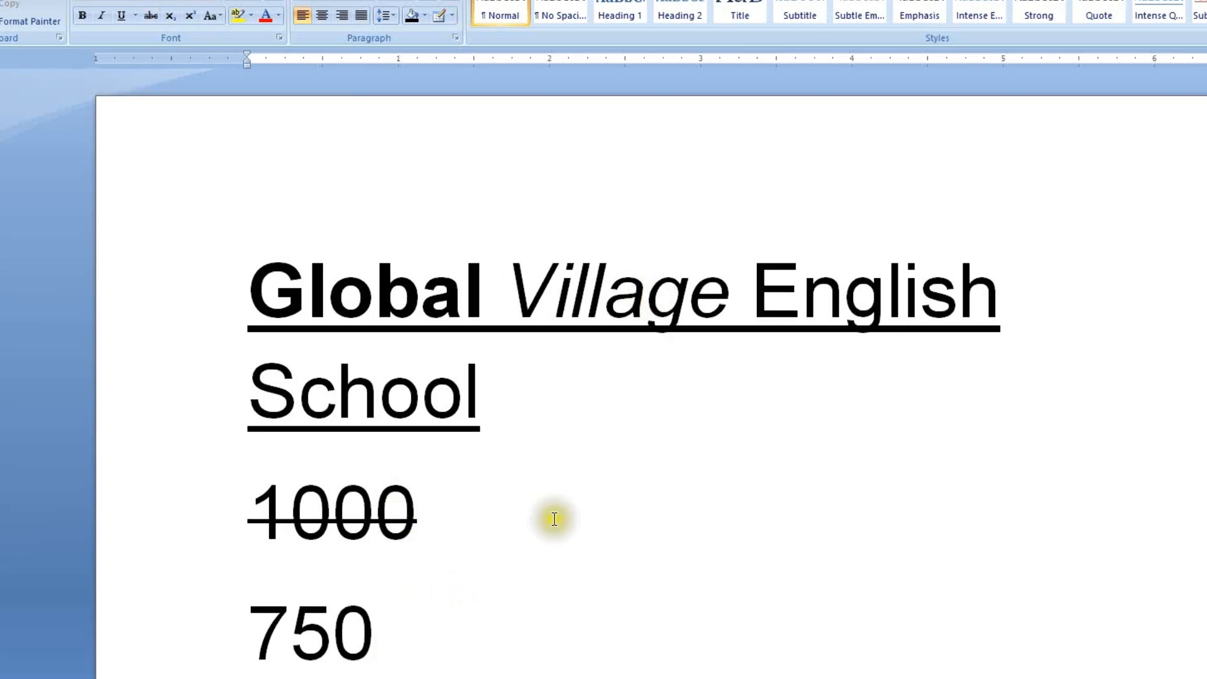
pyautogui.press('Return')
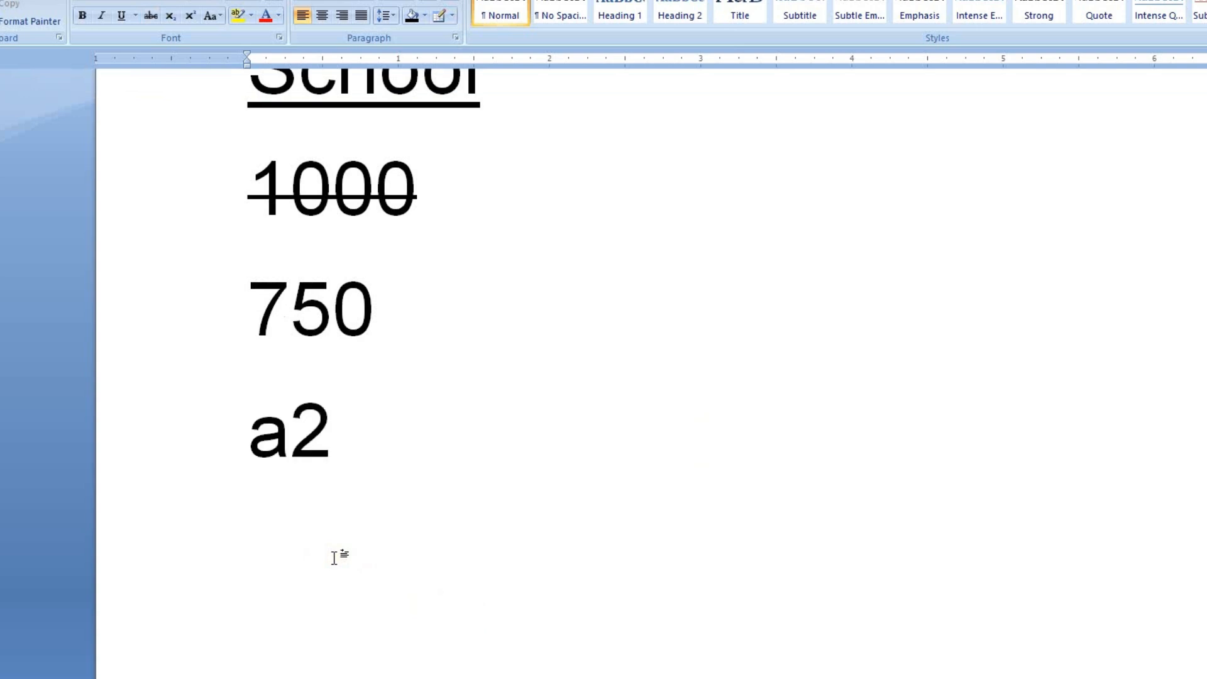
pyautogui.write('a2+')
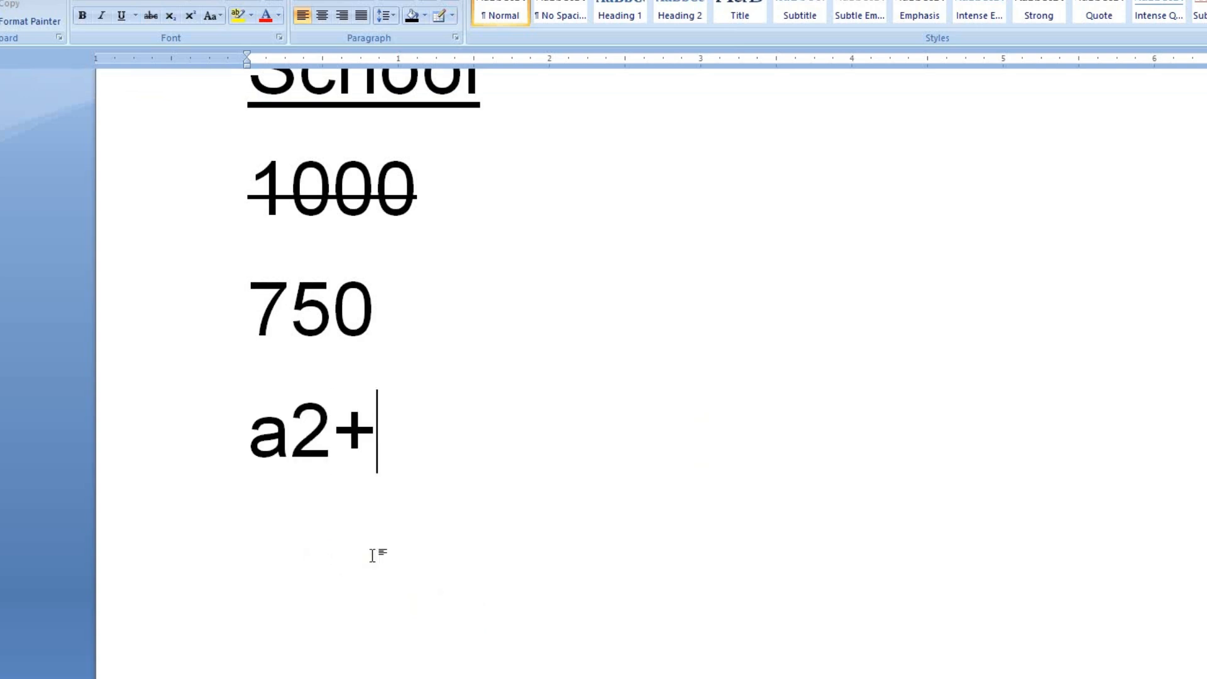
pyautogui.write('2ab')
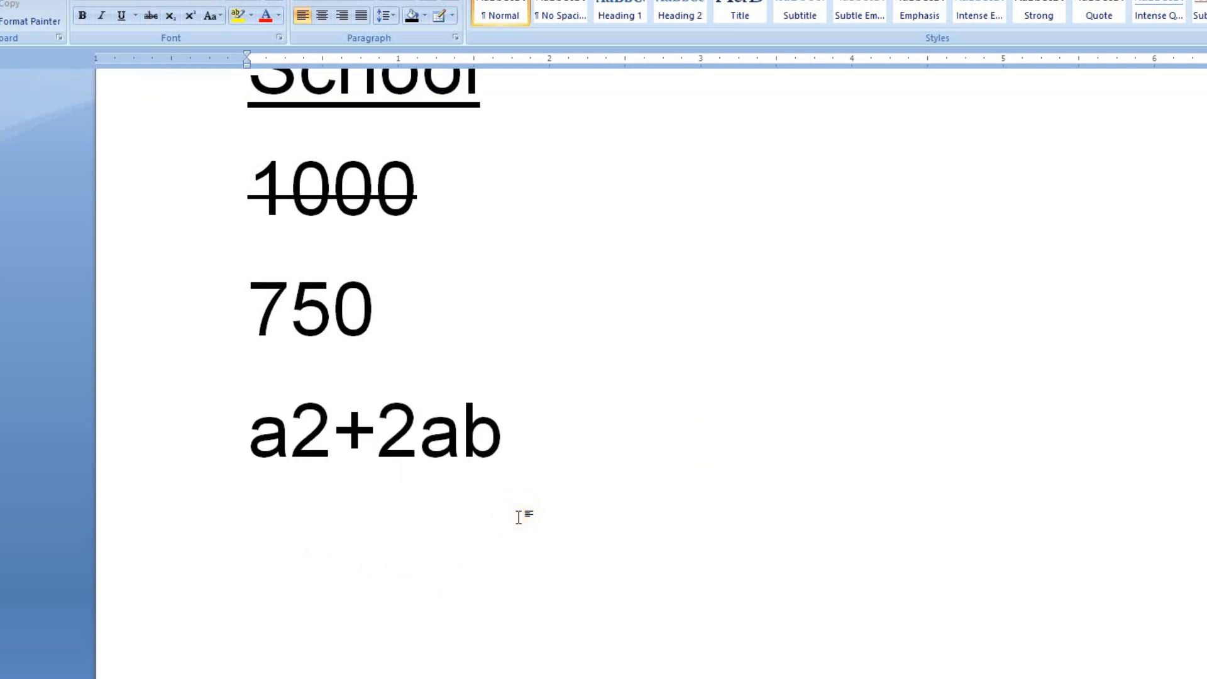
pyautogui.write('+b2')
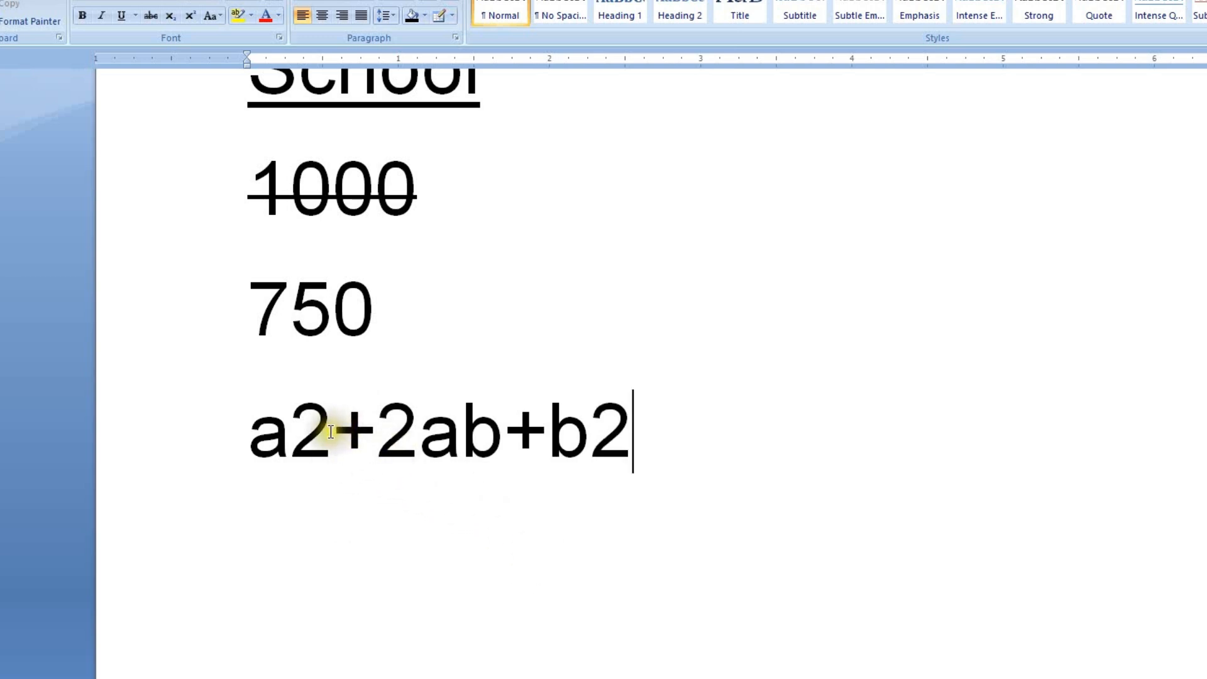
# Step: Make the 2 after "a" and the 2 after the final "b" superscript in the algebraic expression
pyautogui.moveTo(331, 431); pyautogui.dragTo(310, 444)
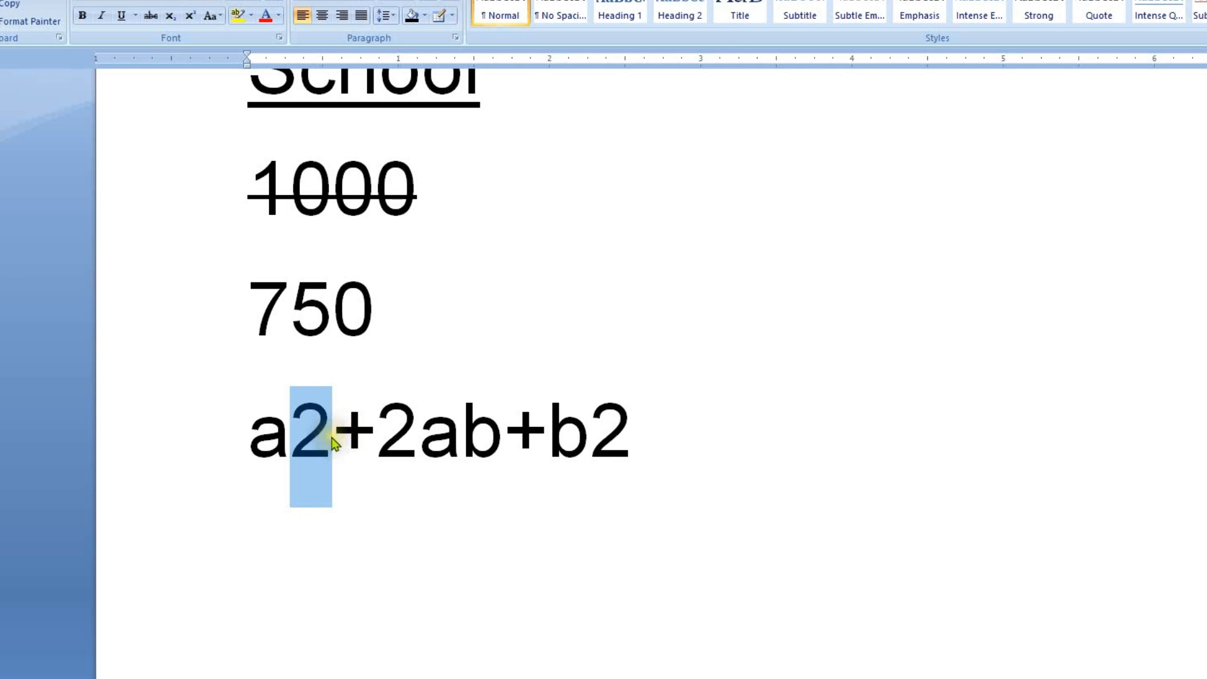
pyautogui.click(191, 17)
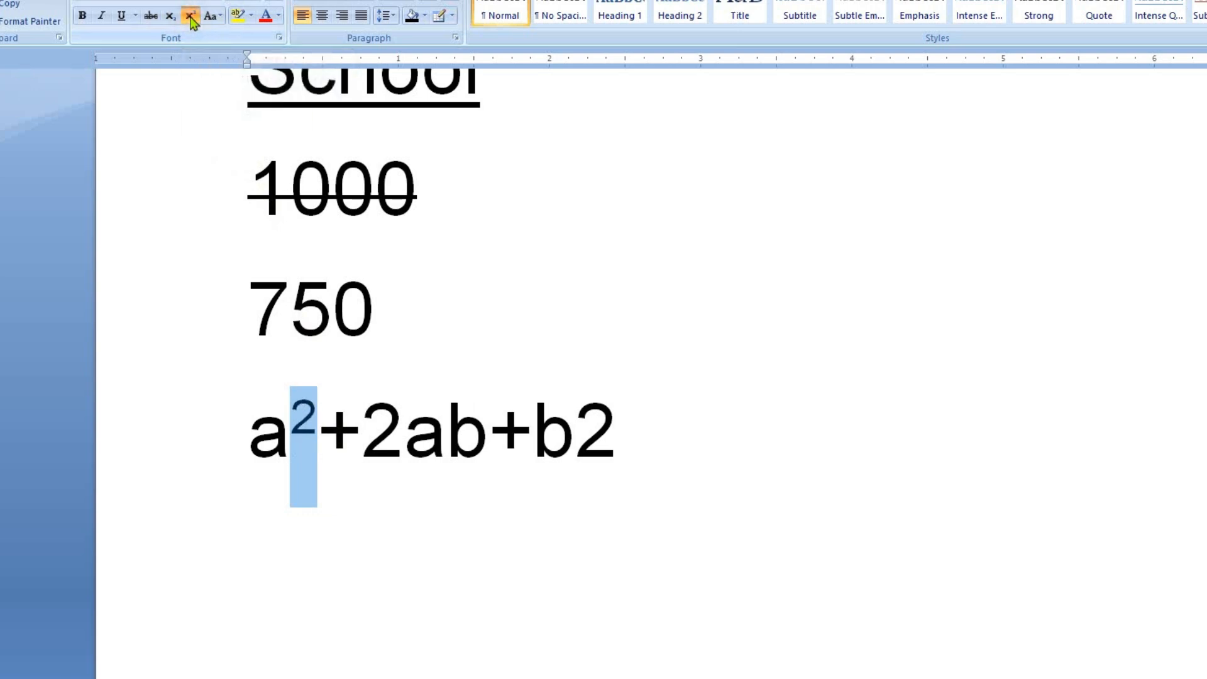
pyautogui.moveTo(573, 433); pyautogui.dragTo(614, 437)
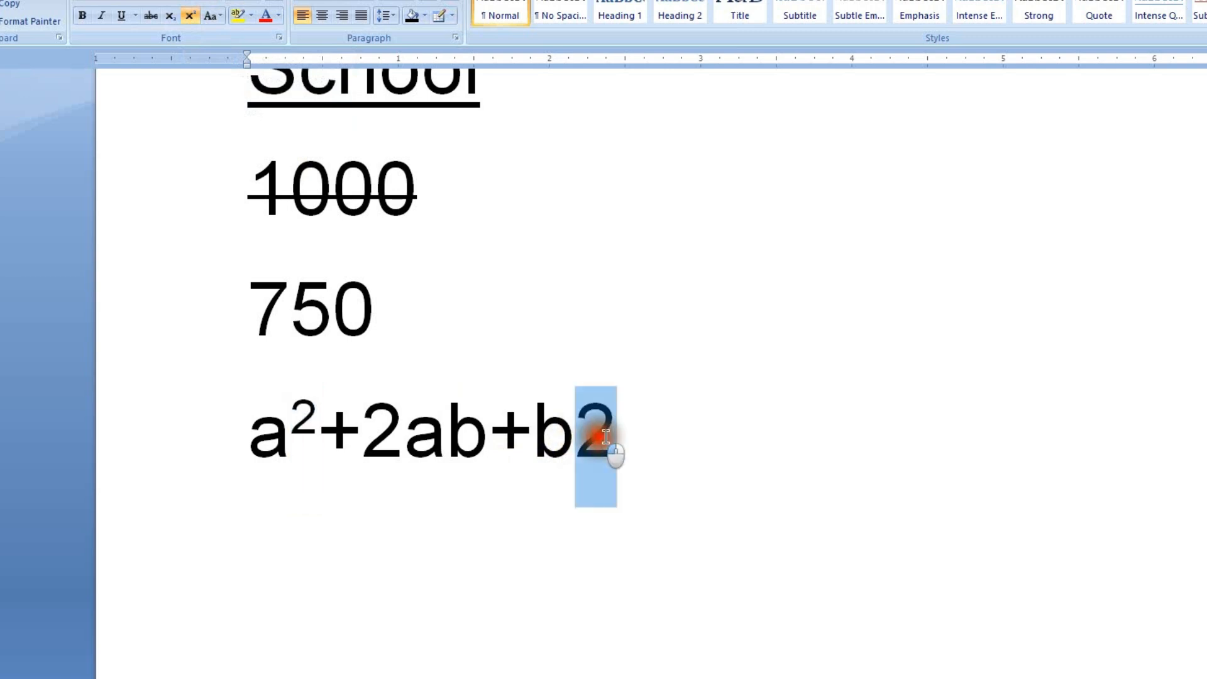
pyautogui.click(191, 17)
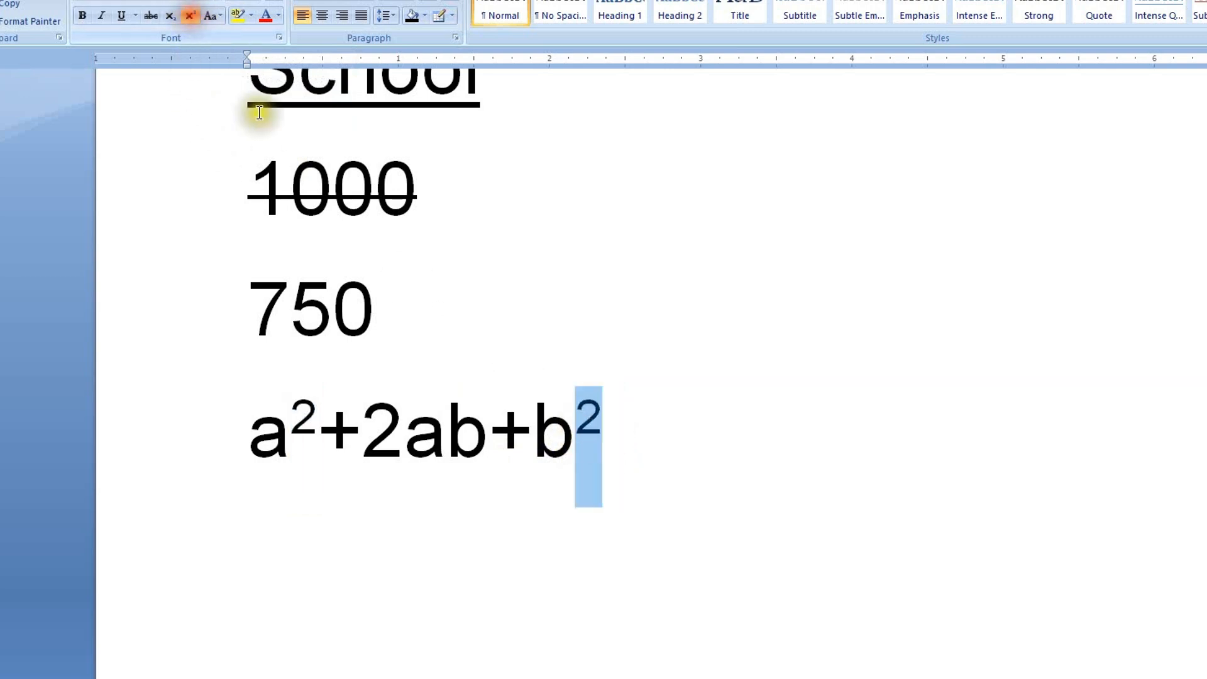
# Step: Add a new line below the algebraic expression reading "H2O"
pyautogui.click(588, 494)
pyautogui.press('Return')
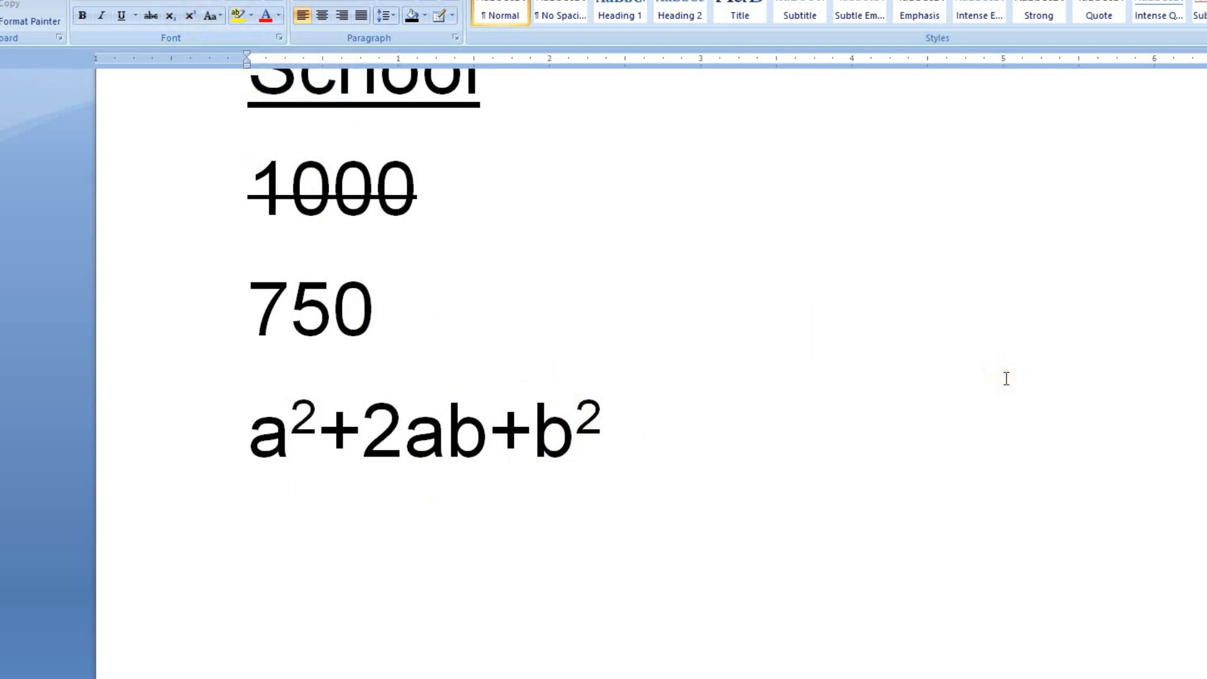
pyautogui.write('hH')
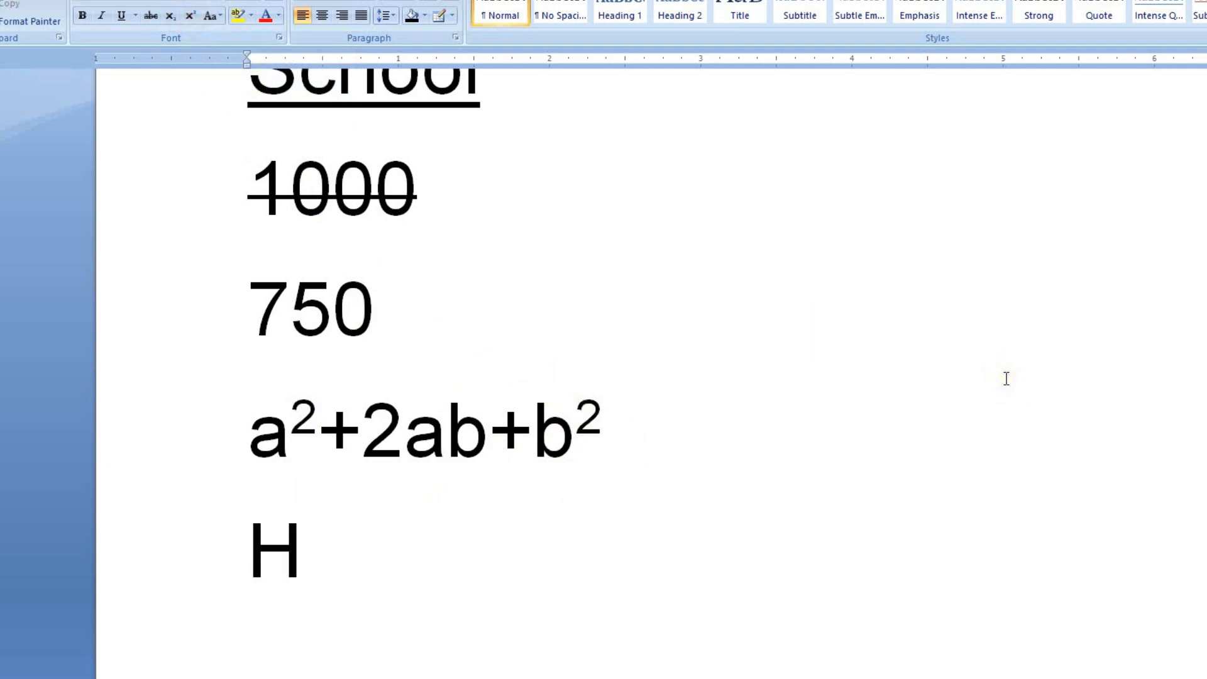
pyautogui.write('2O')
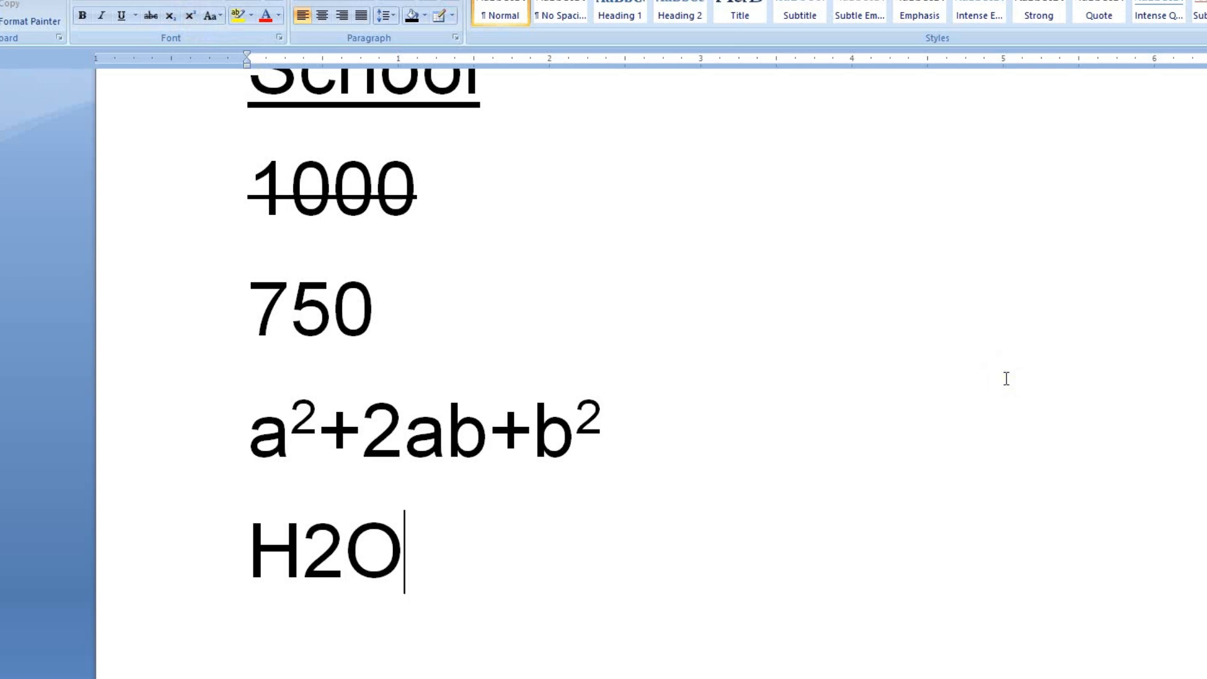
# Step: Make the 2 in "H2O" subscript
pyautogui.moveTo(305, 564); pyautogui.dragTo(343, 573)
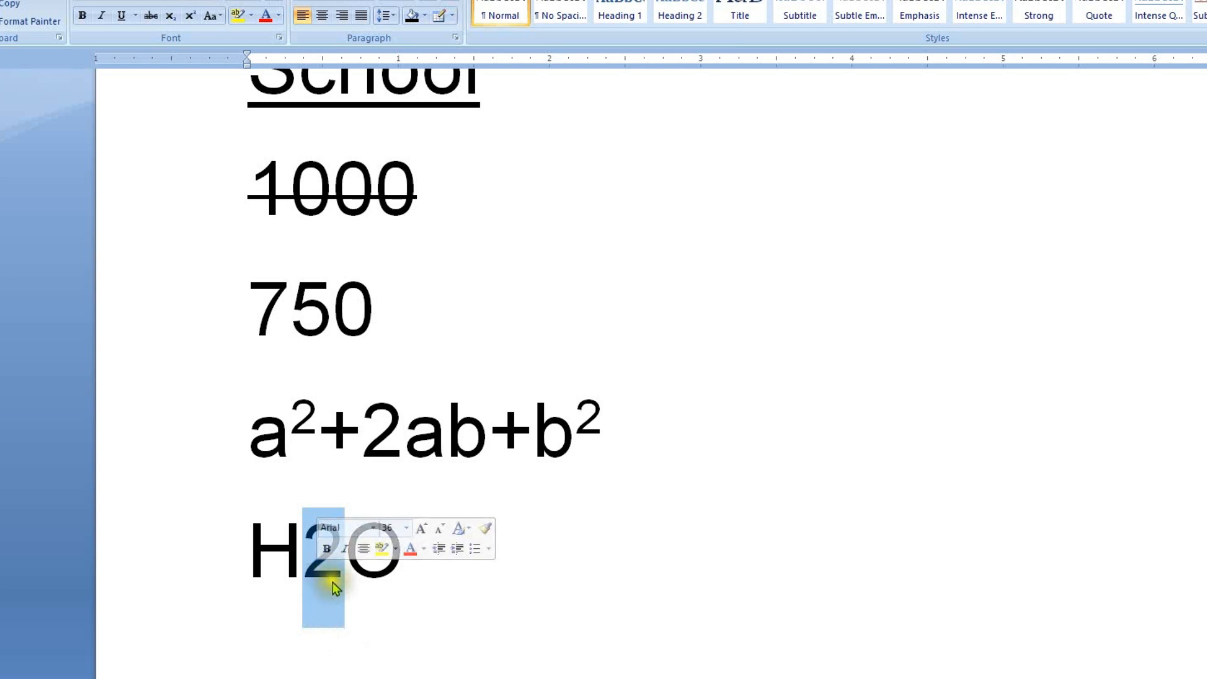
pyautogui.click(171, 19)
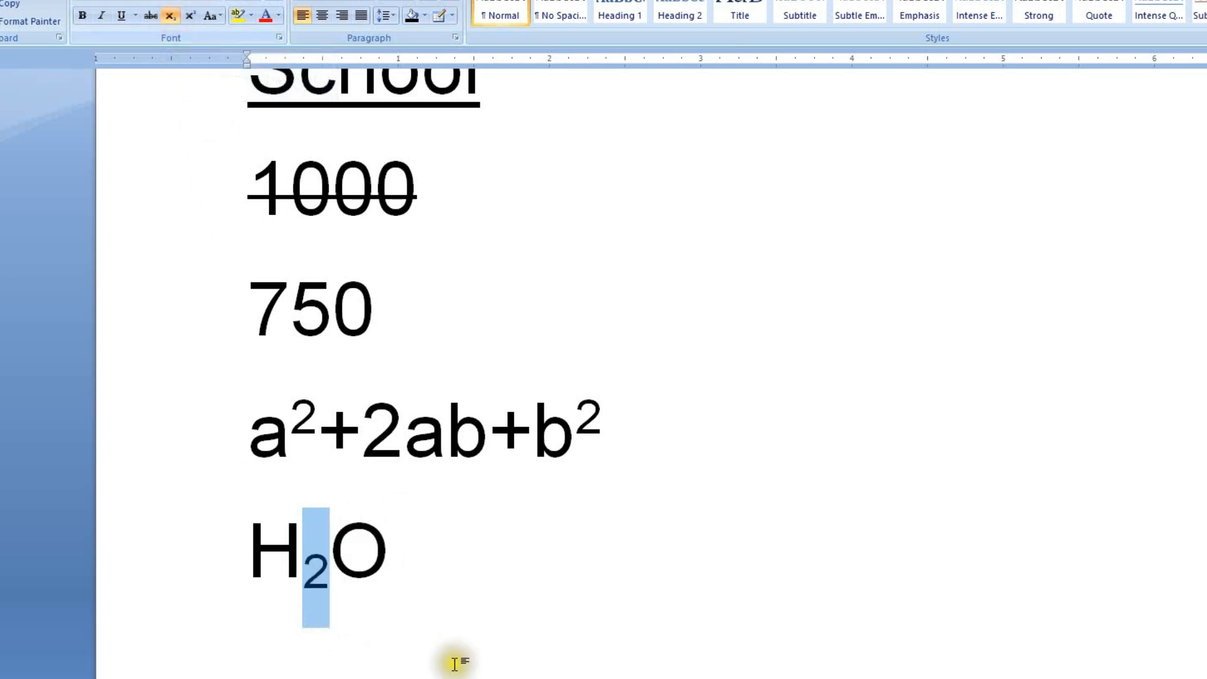
pyautogui.click(331, 569)
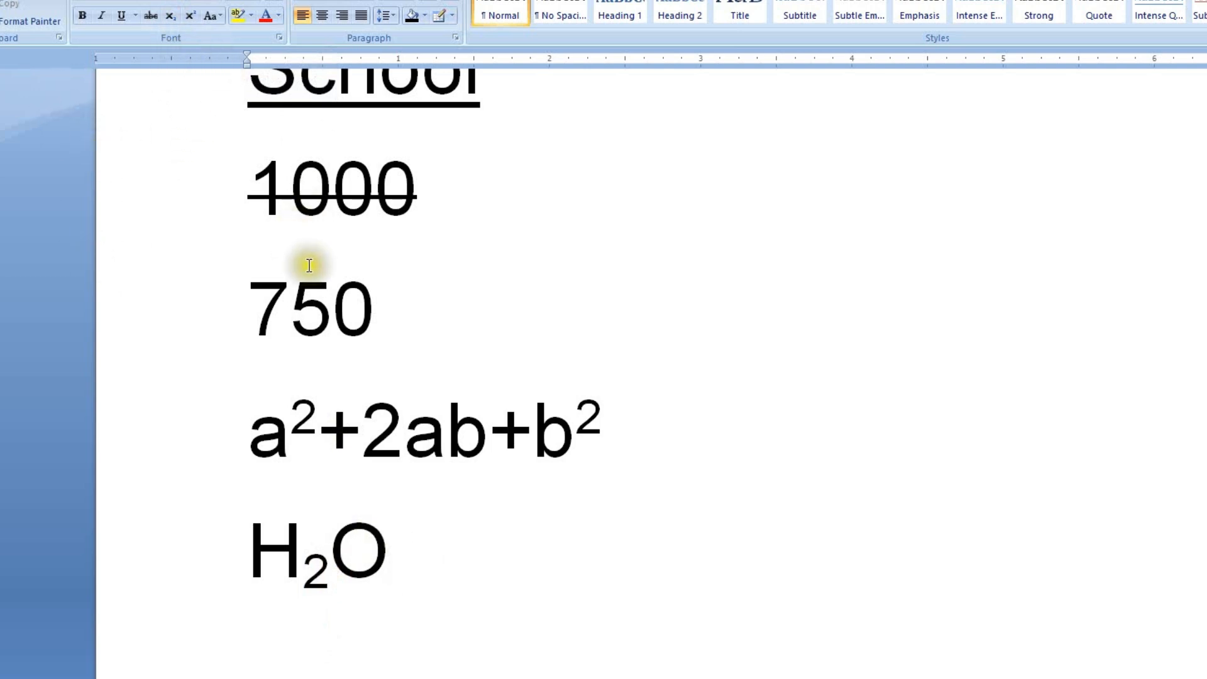
# Step: Select the word "Village" in the heading and open the text highlight colour choices
pyautogui.scroll(3, 394, 412)
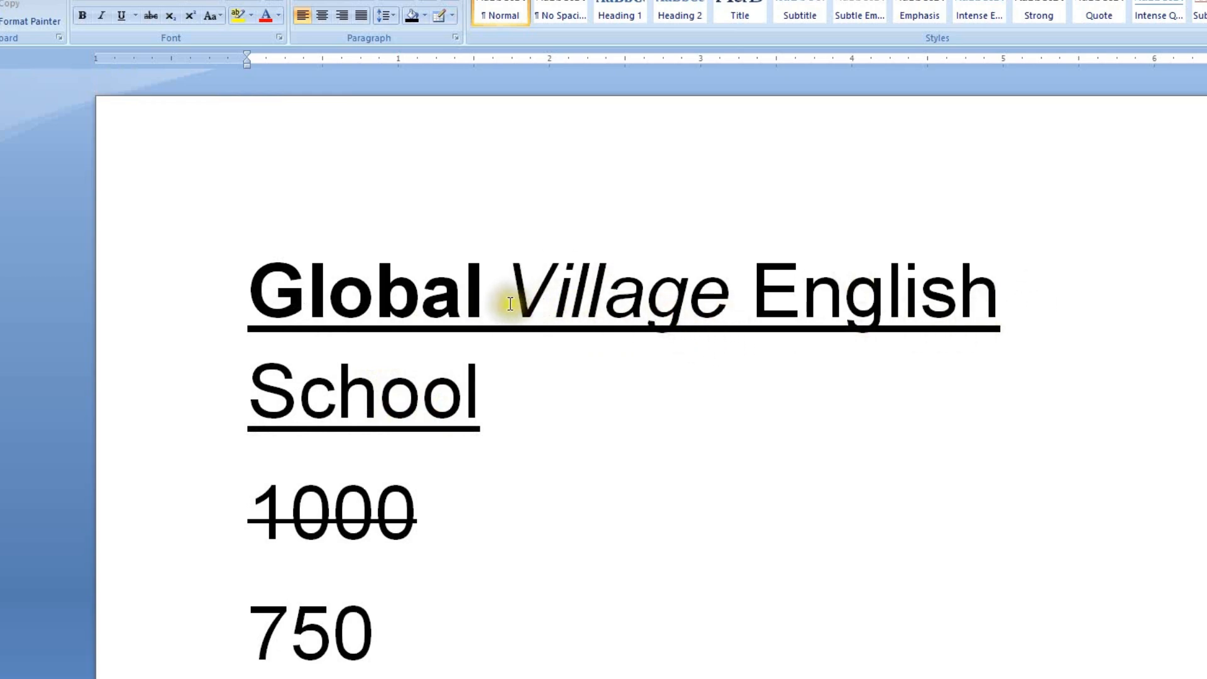
pyautogui.moveTo(505, 292); pyautogui.dragTo(716, 316)
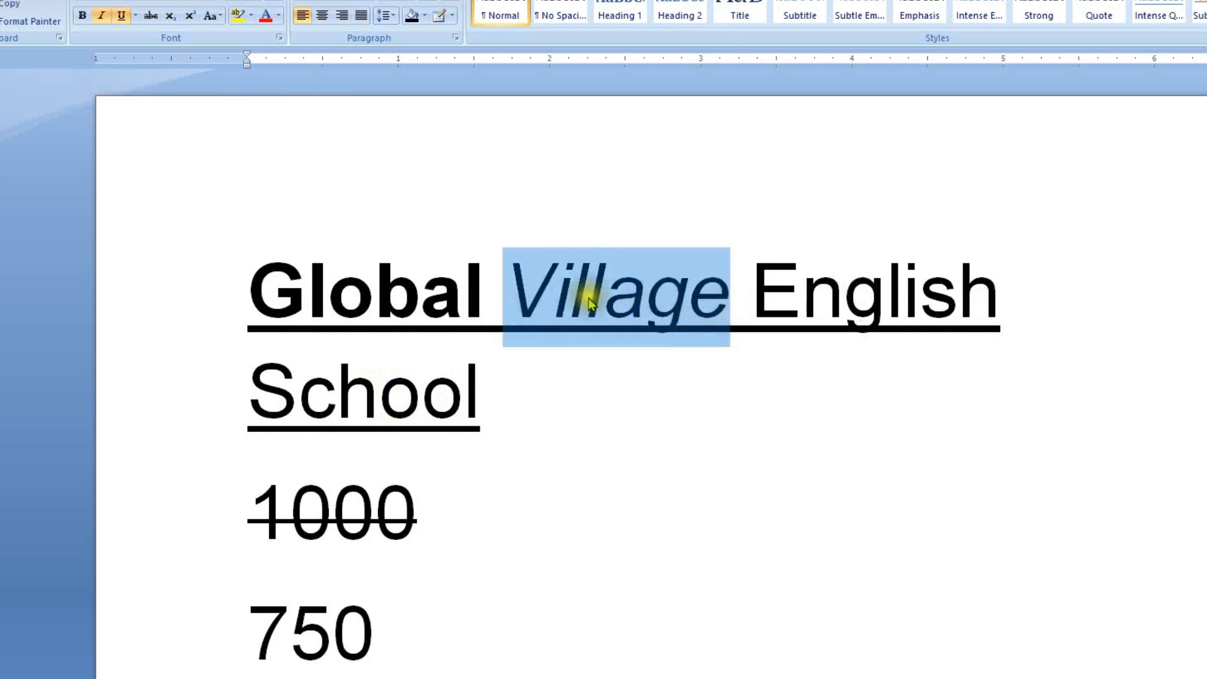
pyautogui.click(251, 15)
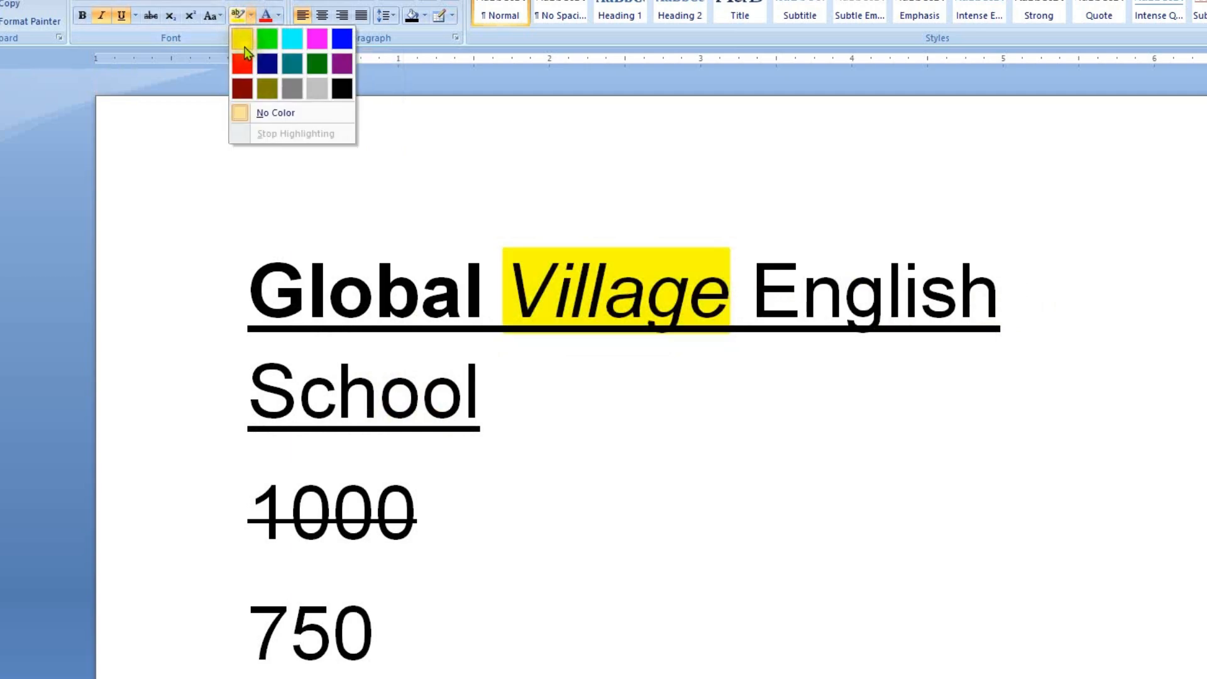